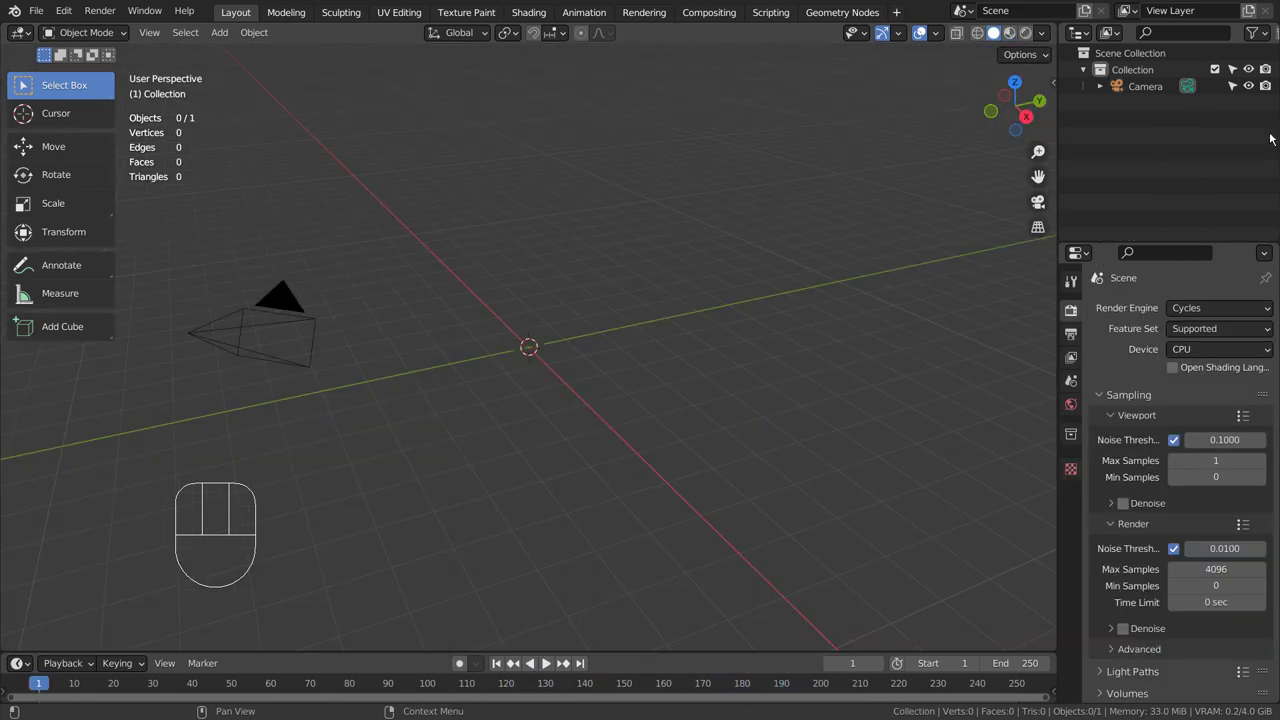
Search Preferences Add-ons for 'biz' to confirm Bizualizer 1.2.4 is enabled, then close Preferences.
click(63, 10)
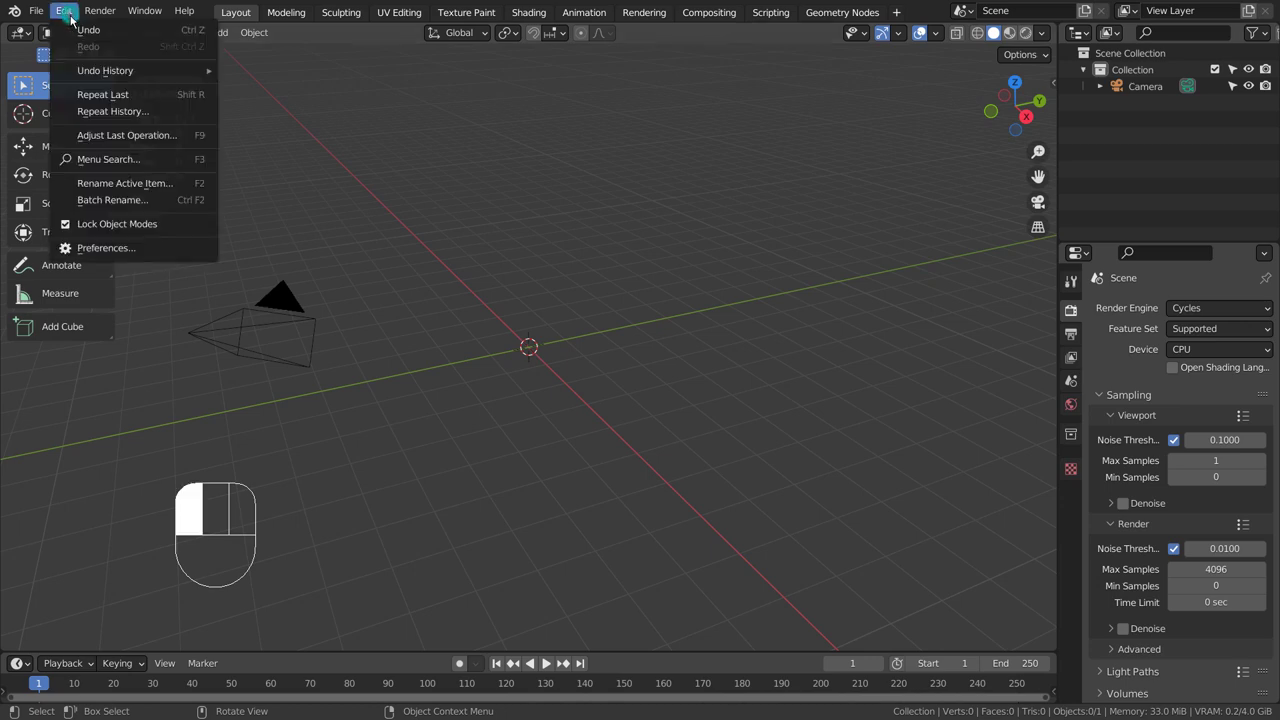
click(147, 251)
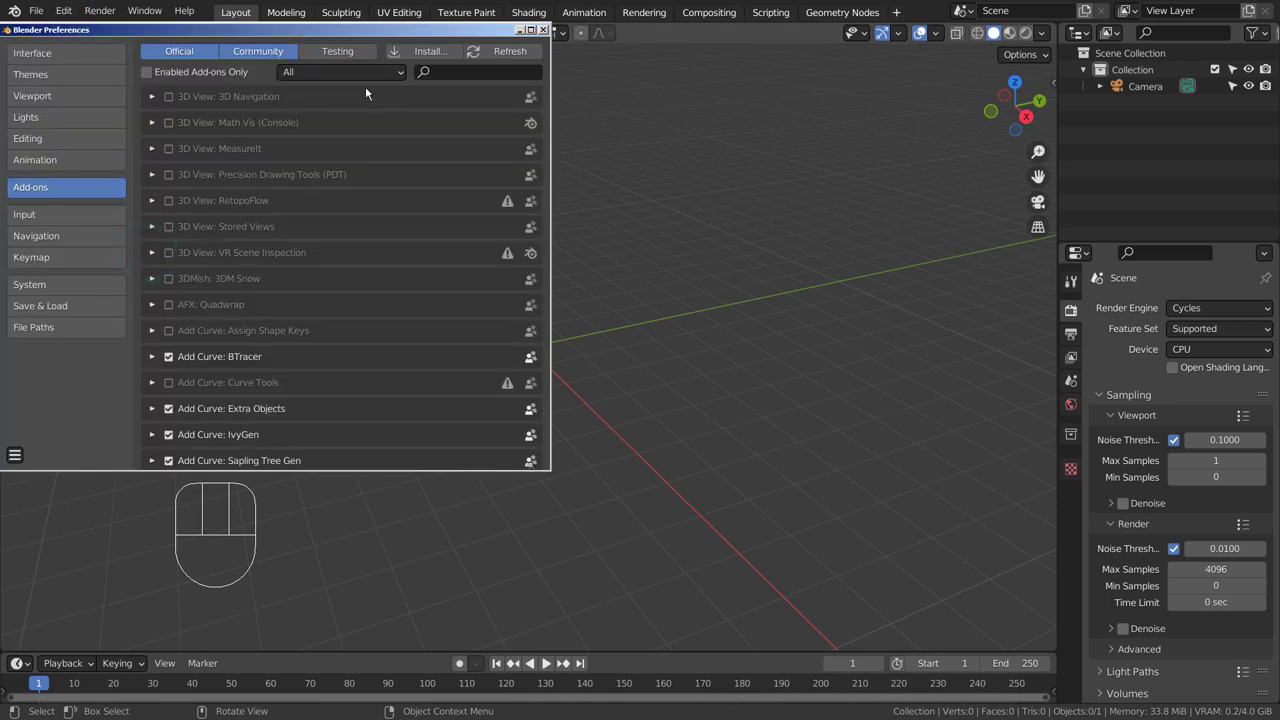
text(biz)
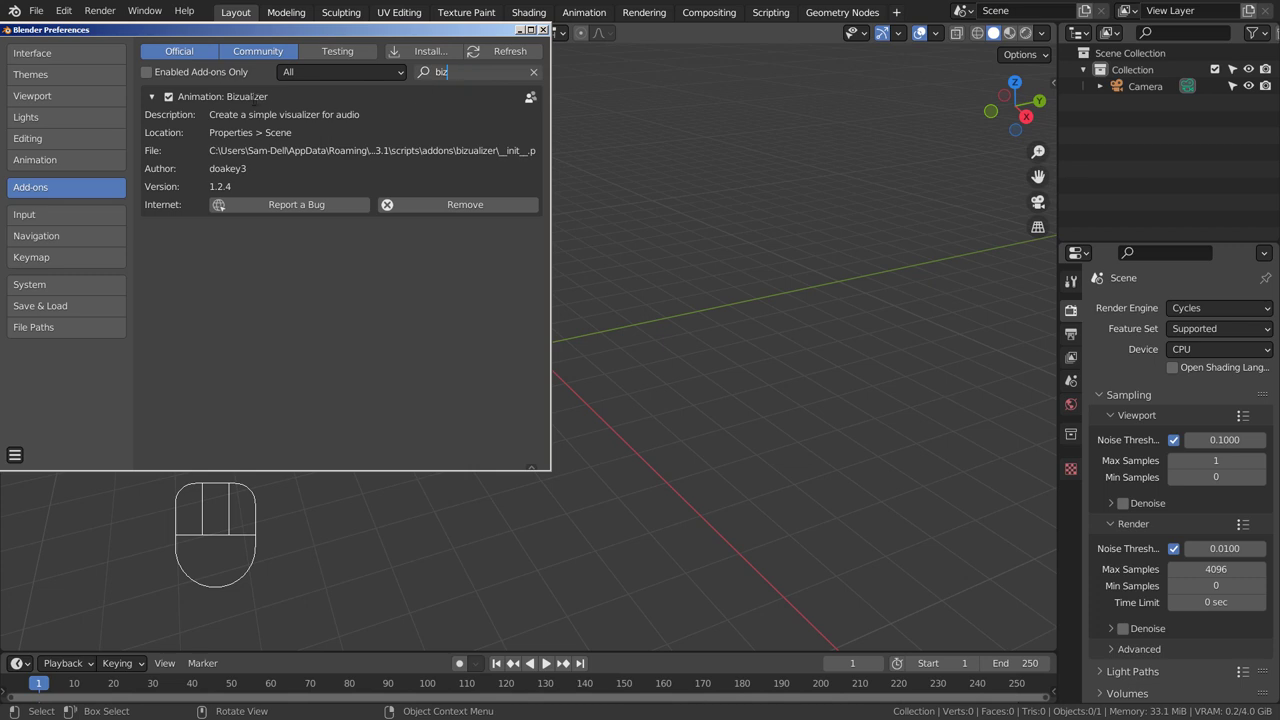
click(544, 30)
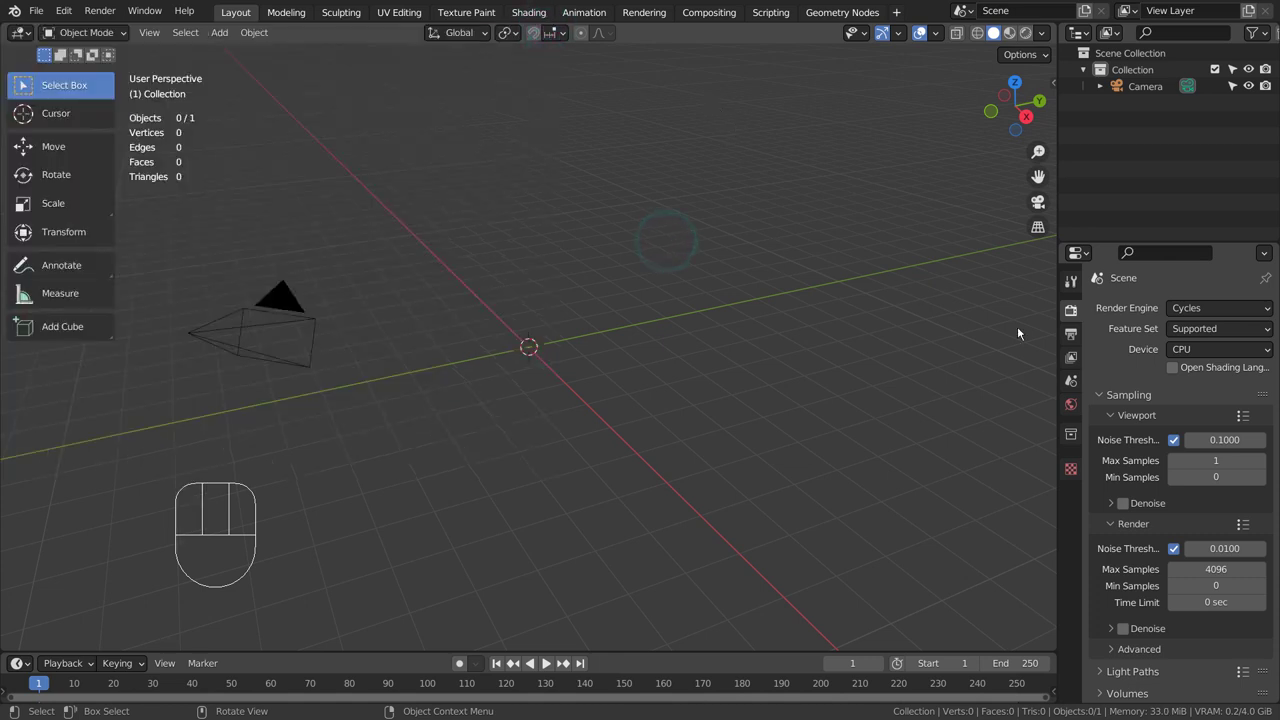
Set the Bizualizer Audio Path in Scene properties to nice.mp3, generating 64 bz_bar objects.
click(1071, 382)
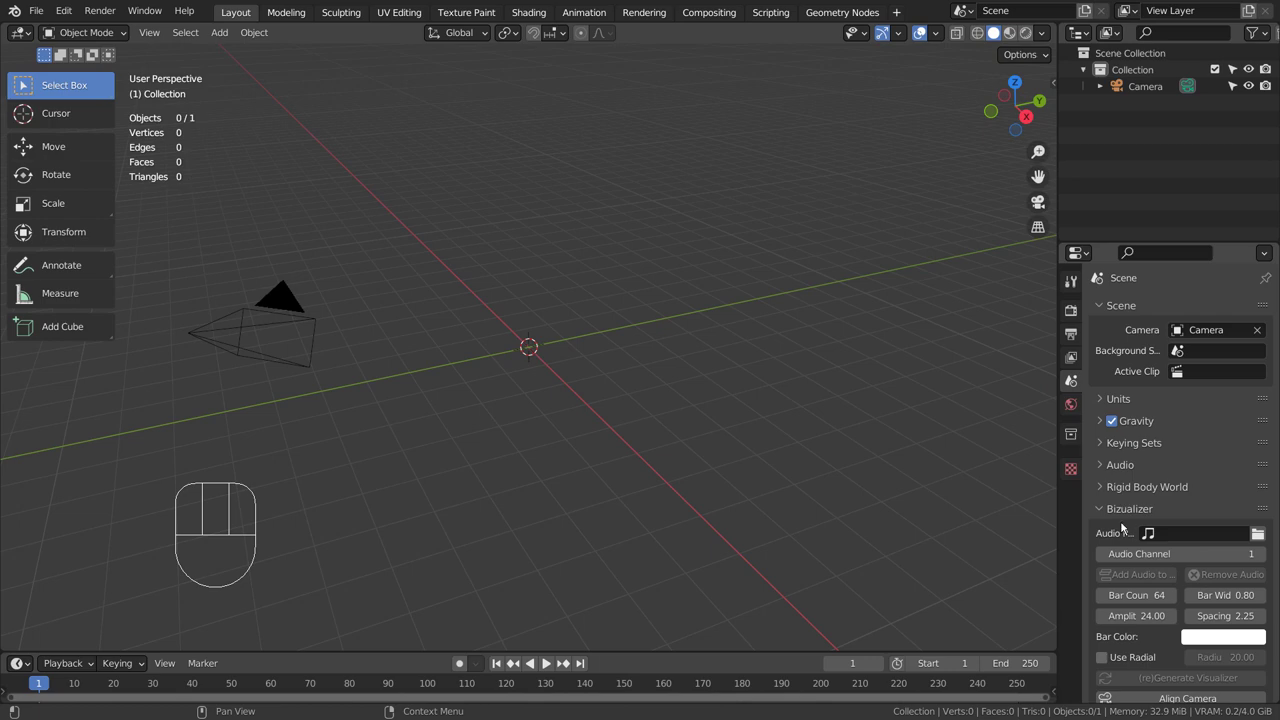
click(1257, 535)
click(492, 286)
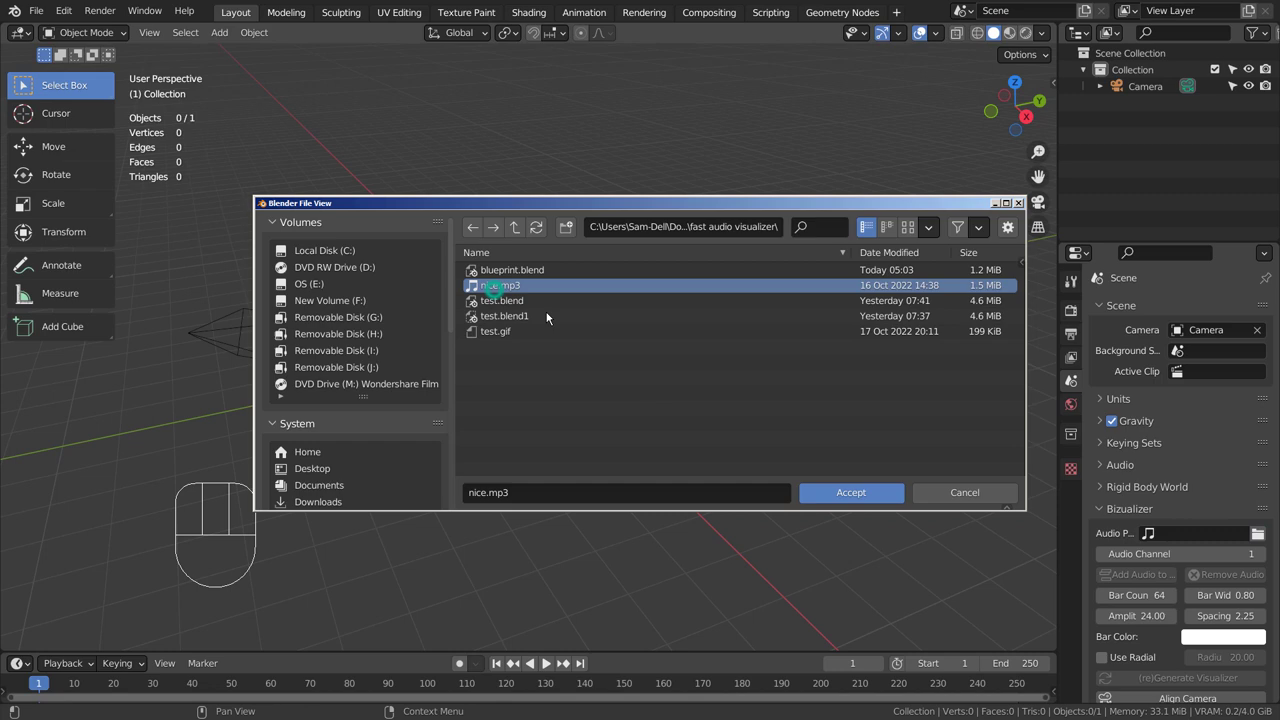
click(865, 499)
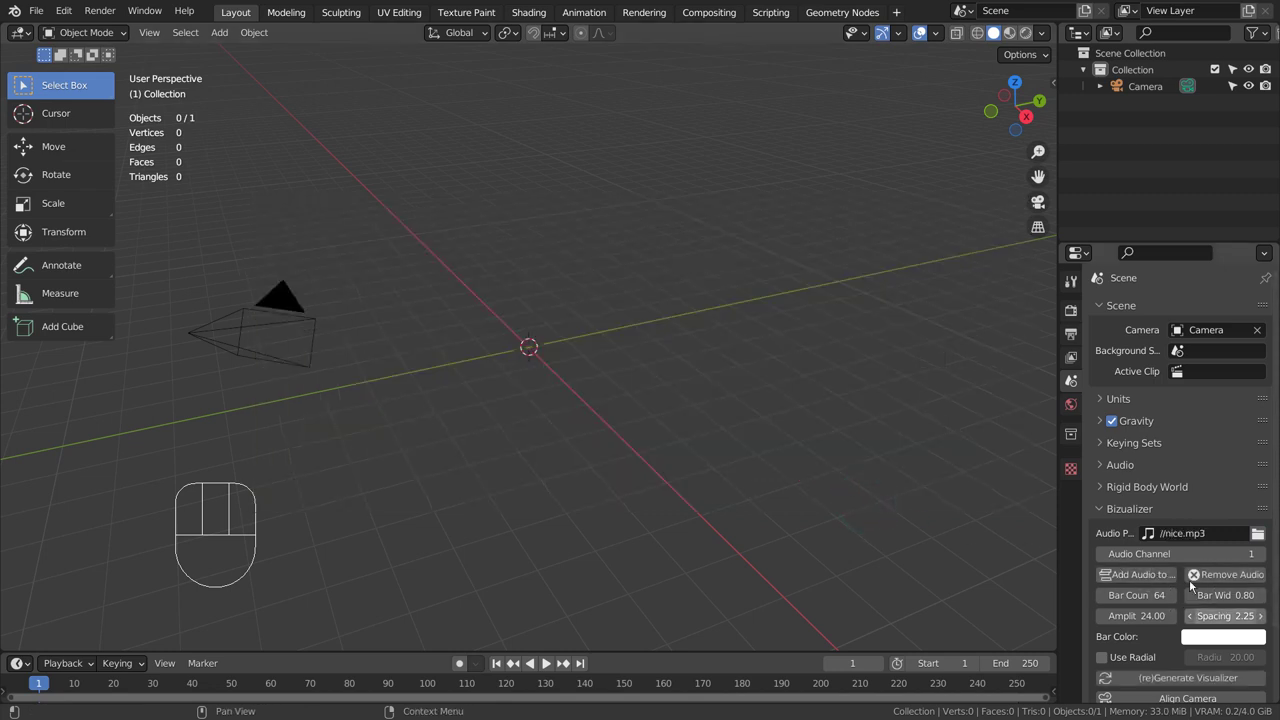
scroll(1192, 638, down, 2)
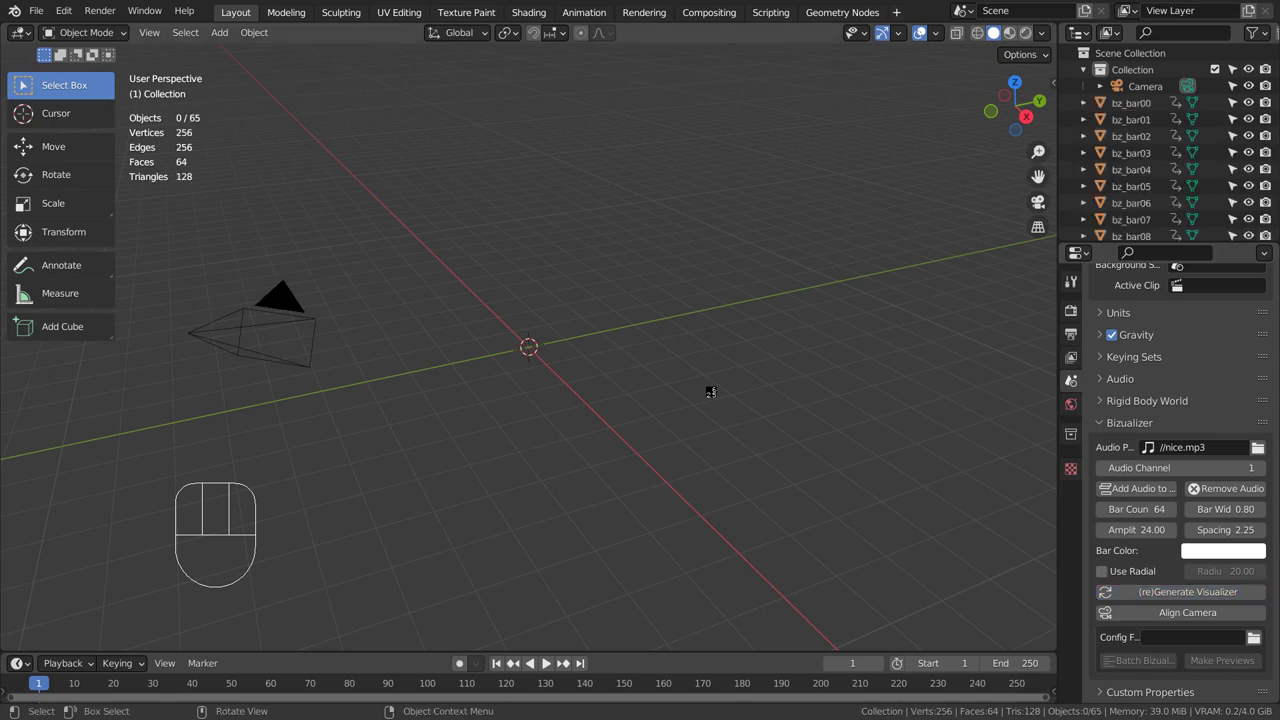
Preview the bar animation from the front view, then rewind to frame 1 and orbit back.
key(KP_1)
key(space)
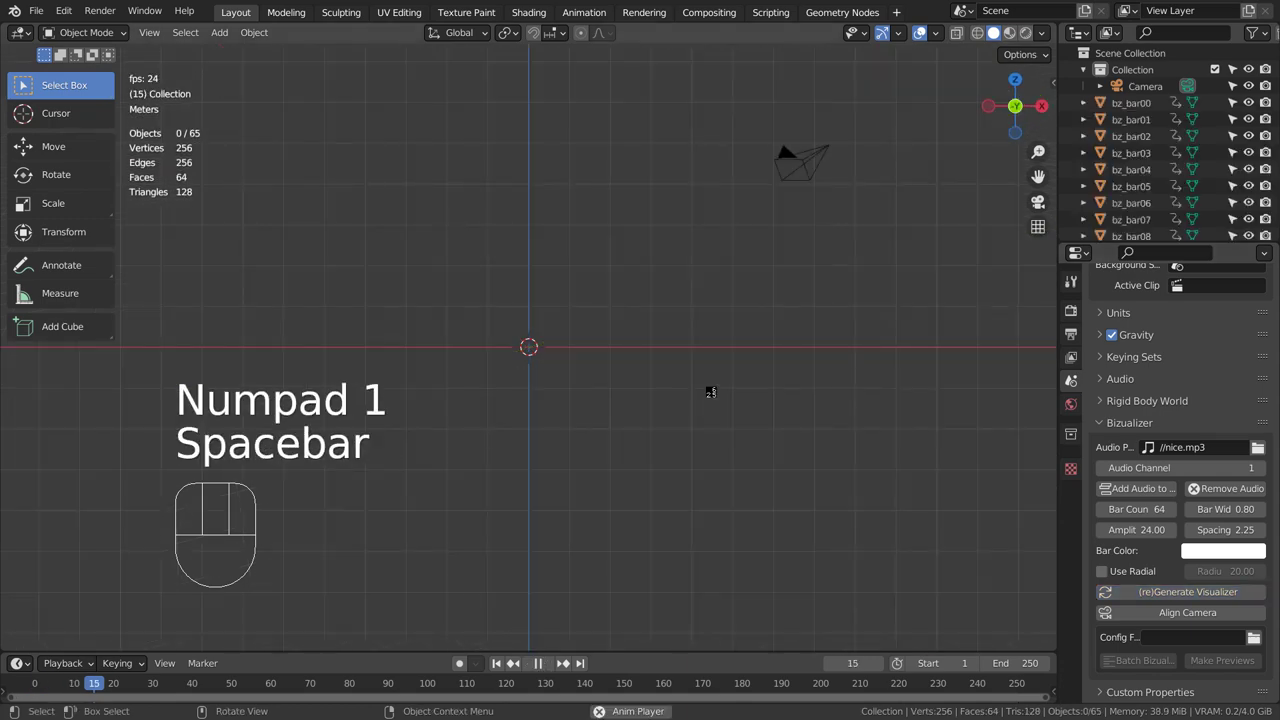
key(space)
scroll(603, 340, up, 3)
key(space)
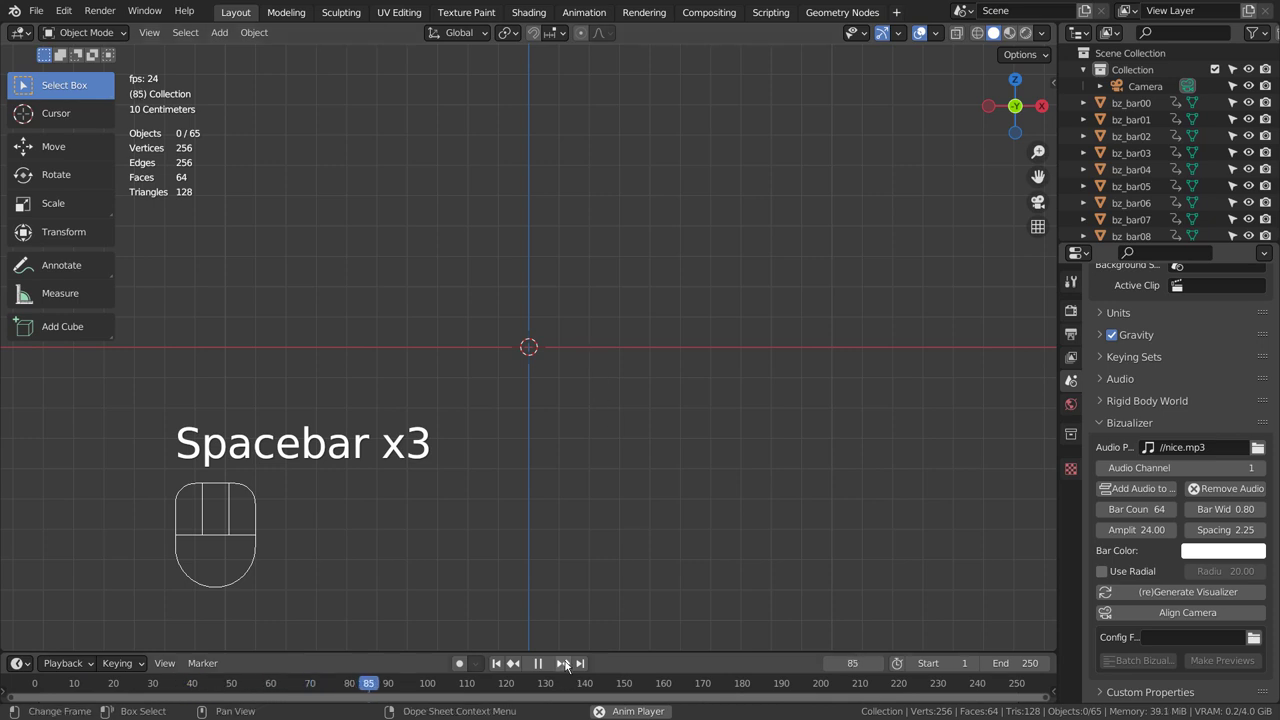
key(space)
click(495, 664)
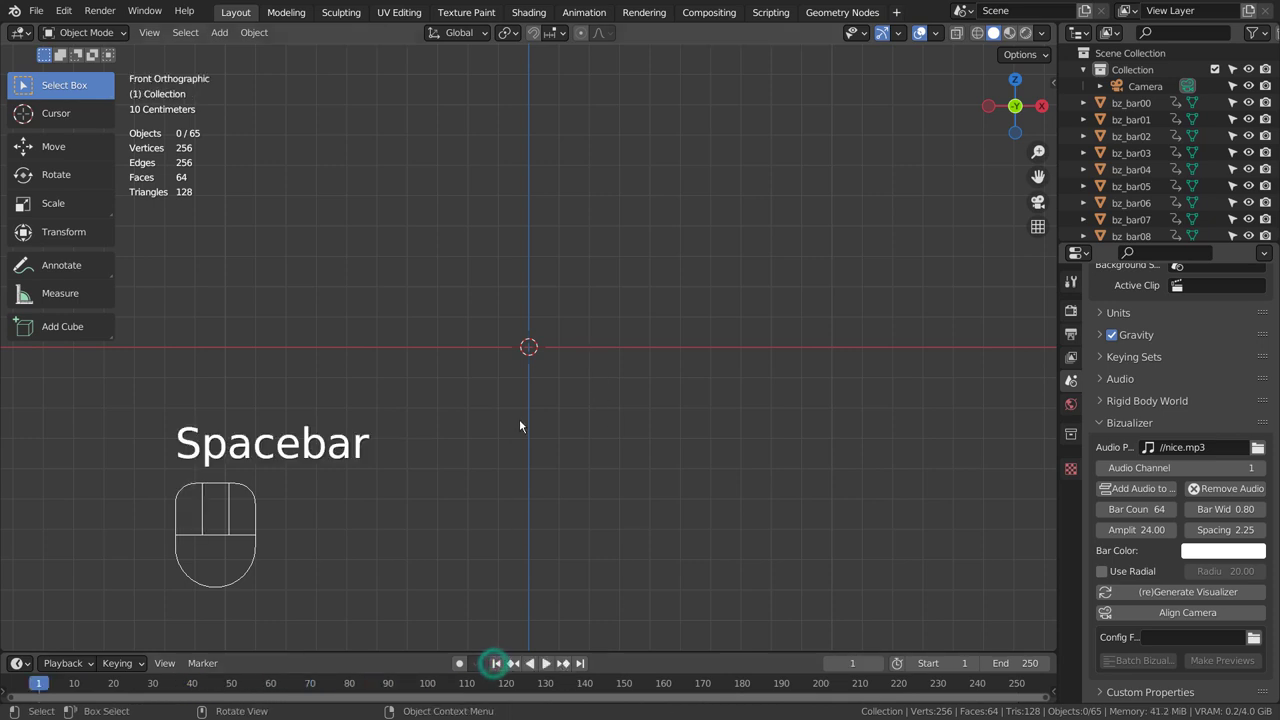
middle_drag(640, 346, 743, 537)
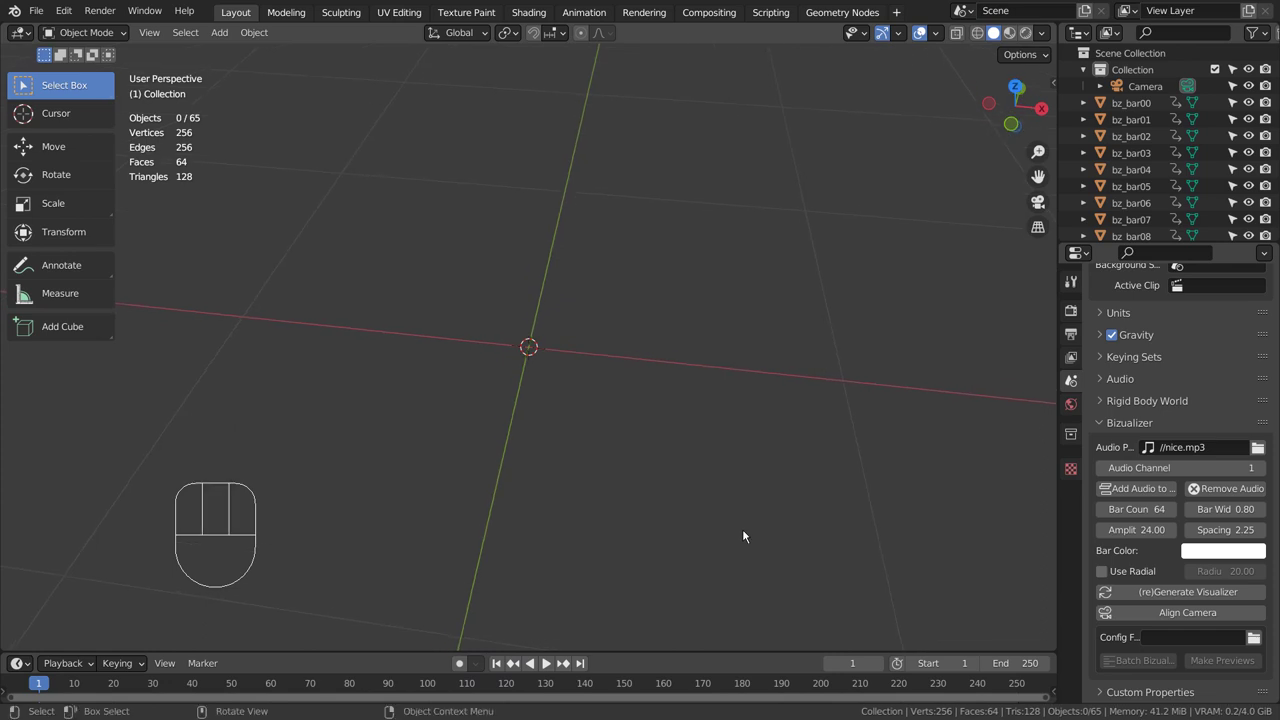
Align the camera to the bar graph and play it through the camera in Material Preview.
click(1145, 610)
key(KP_0)
key(space)
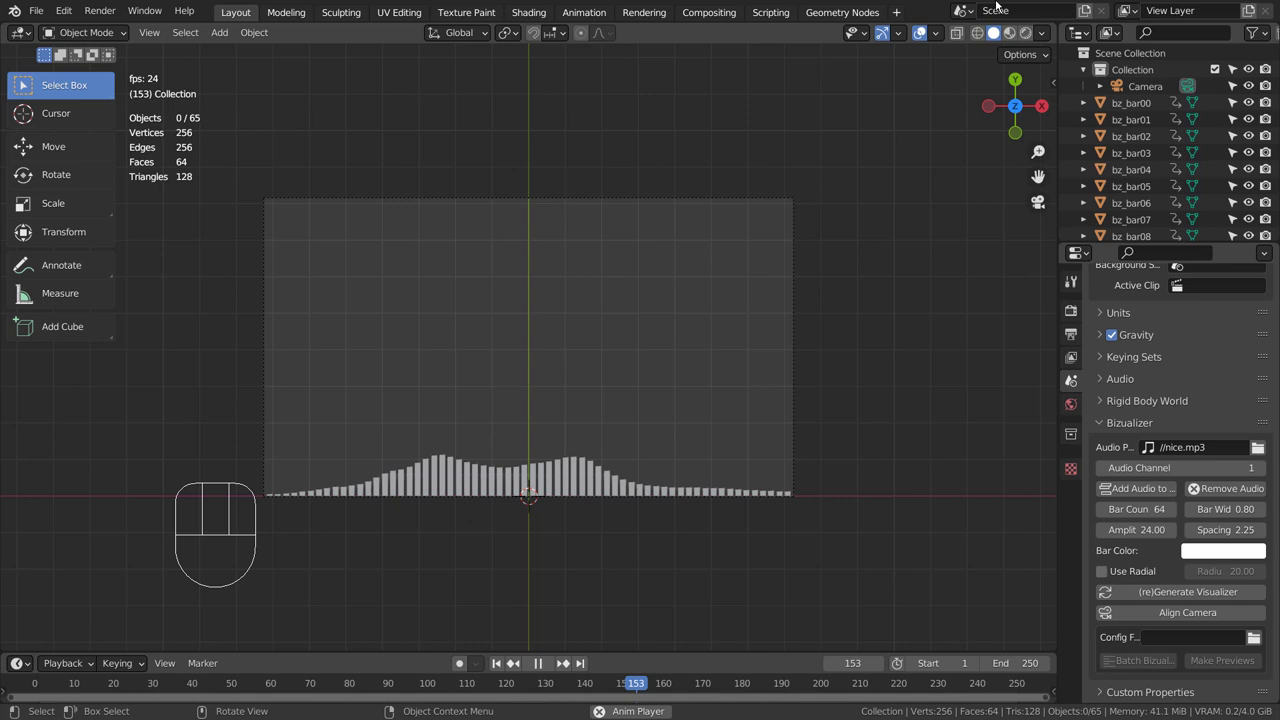
click(1010, 33)
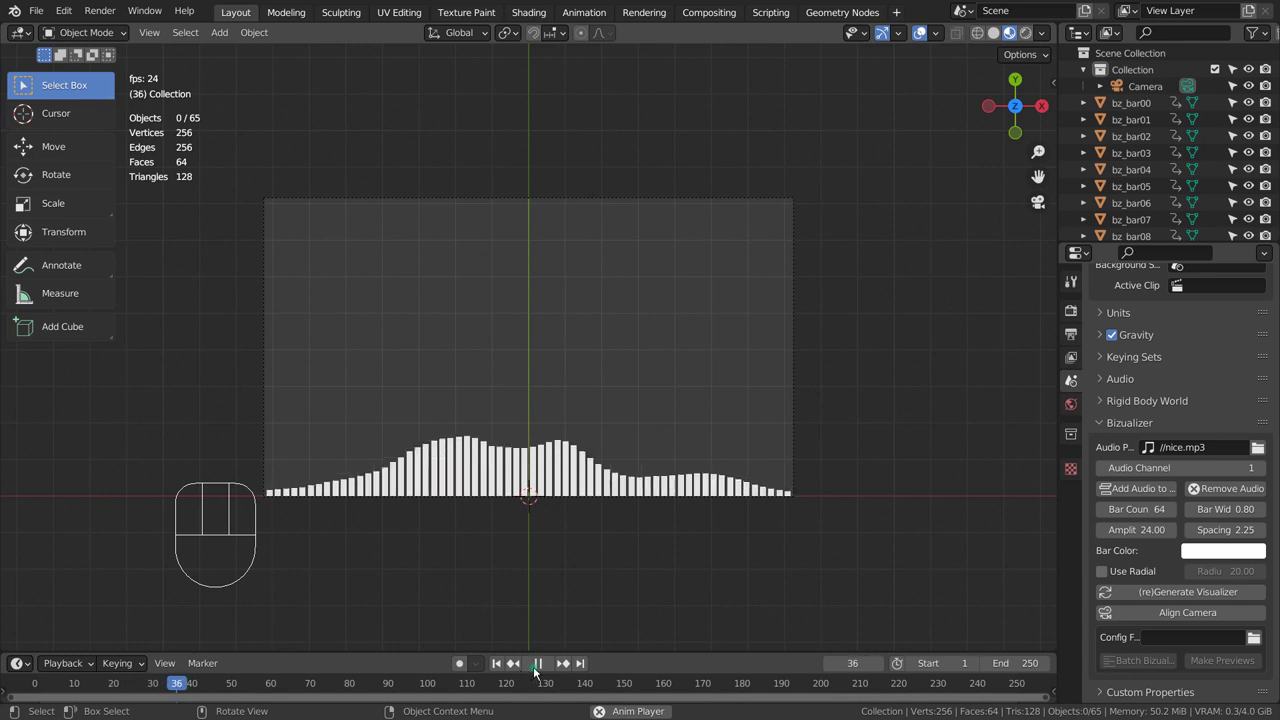
click(497, 663)
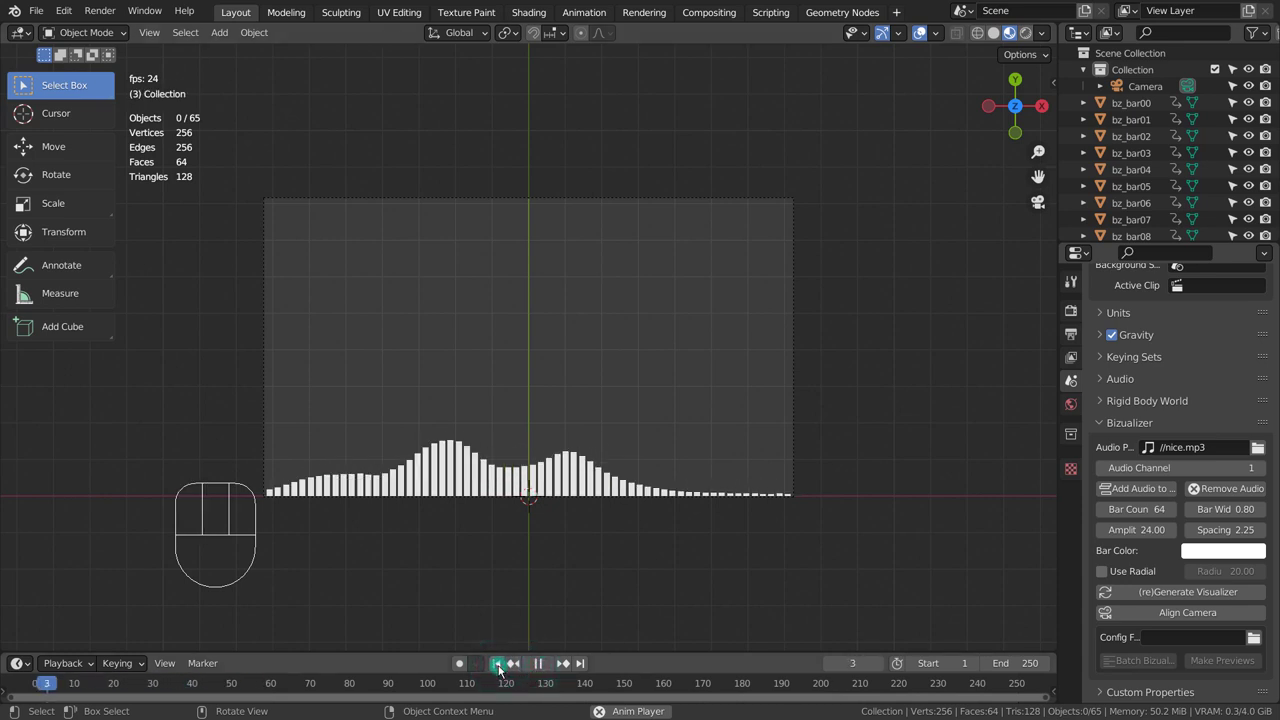
Stop at frame 1, set Bar Color to blue, enable Use Radial and regenerate the visualizer.
key(space)
click(497, 663)
click(1214, 551)
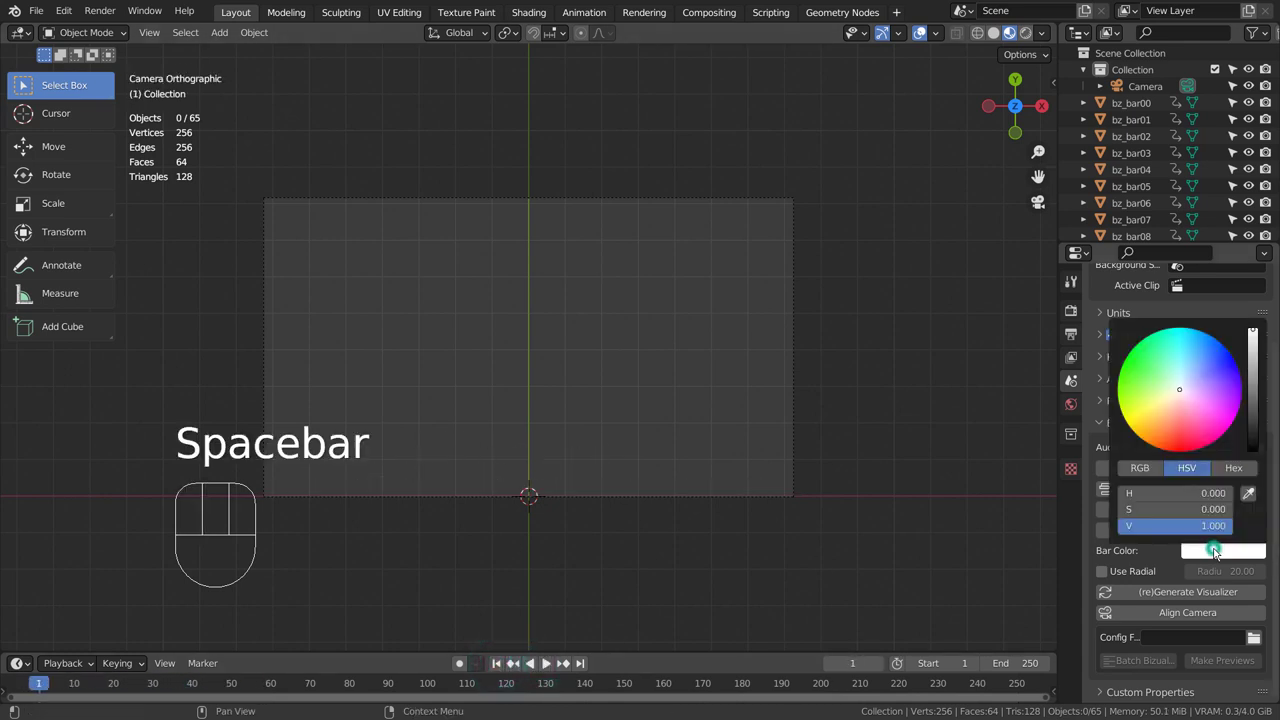
click(1208, 352)
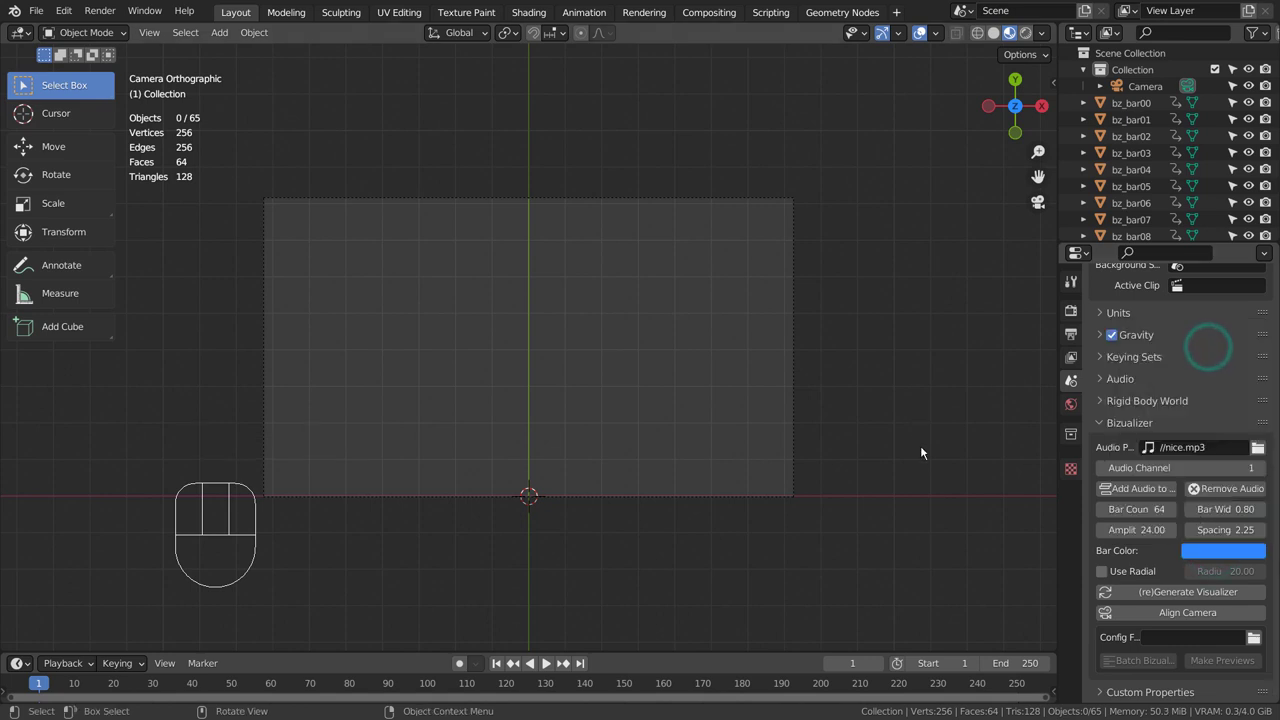
click(1103, 571)
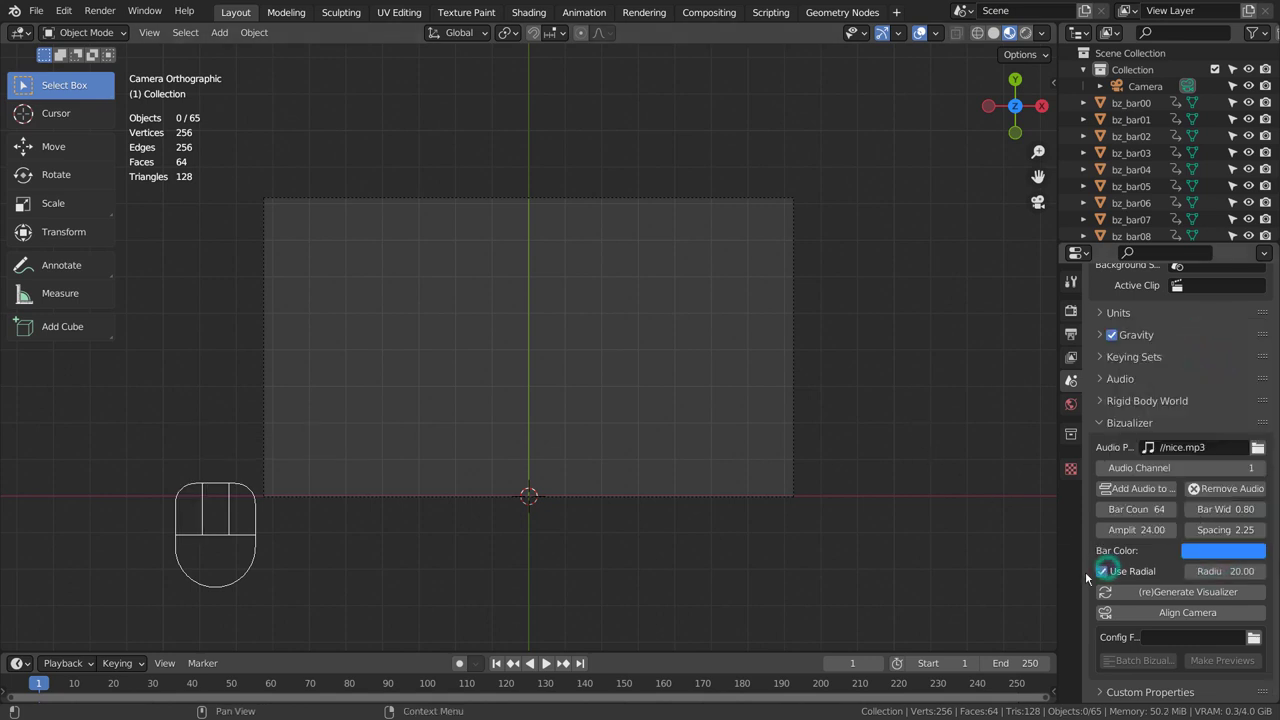
click(1137, 598)
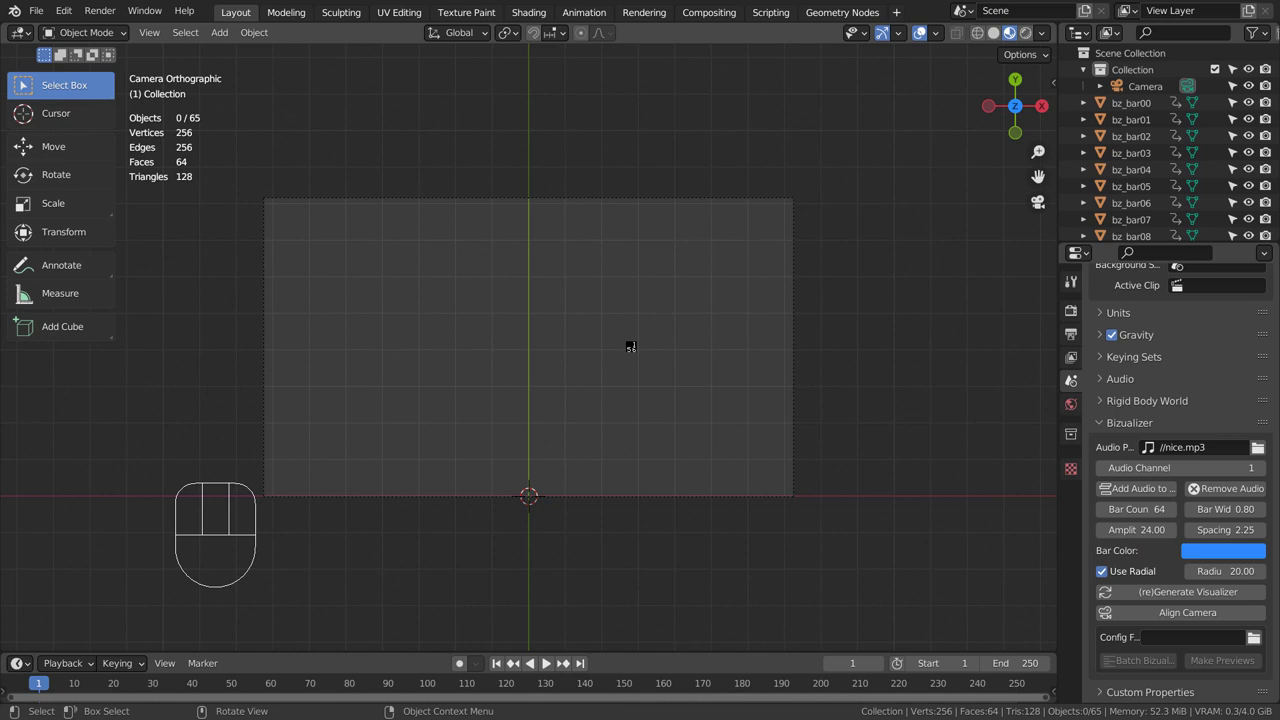
Play, refit the camera to the radial ring, walk-navigate upward, and pan to centre the ring.
key(space)
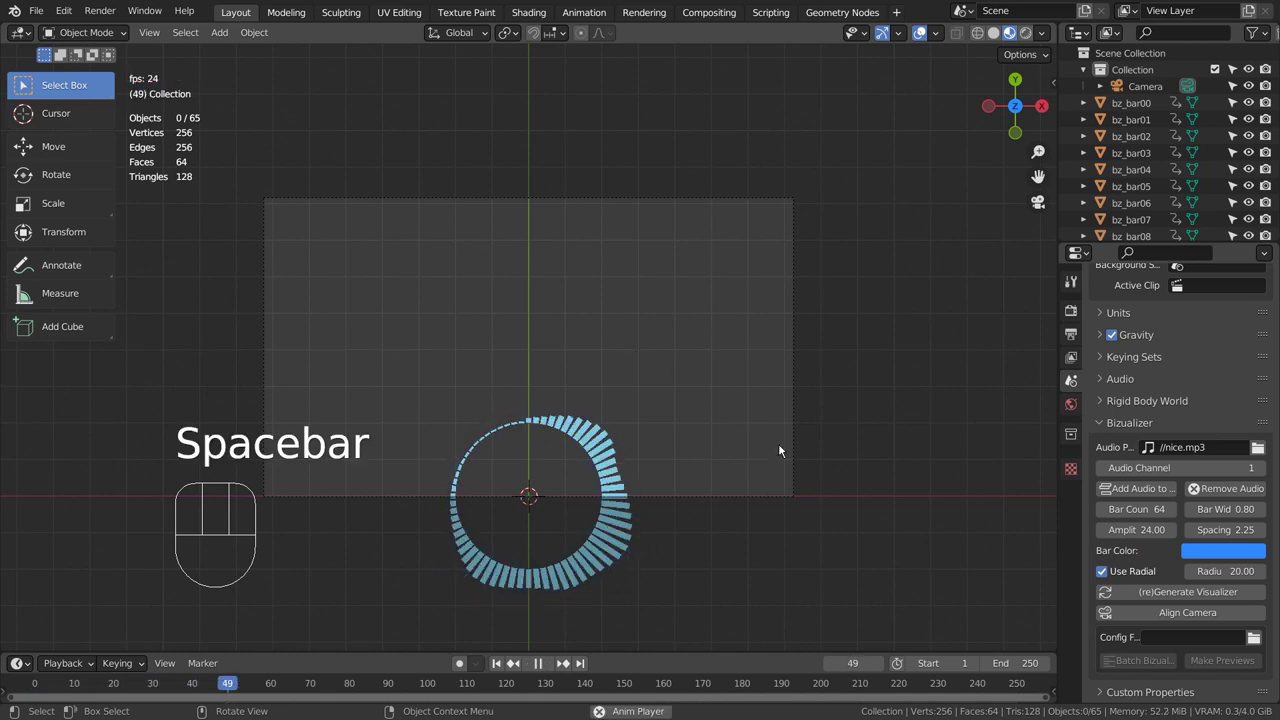
click(1171, 610)
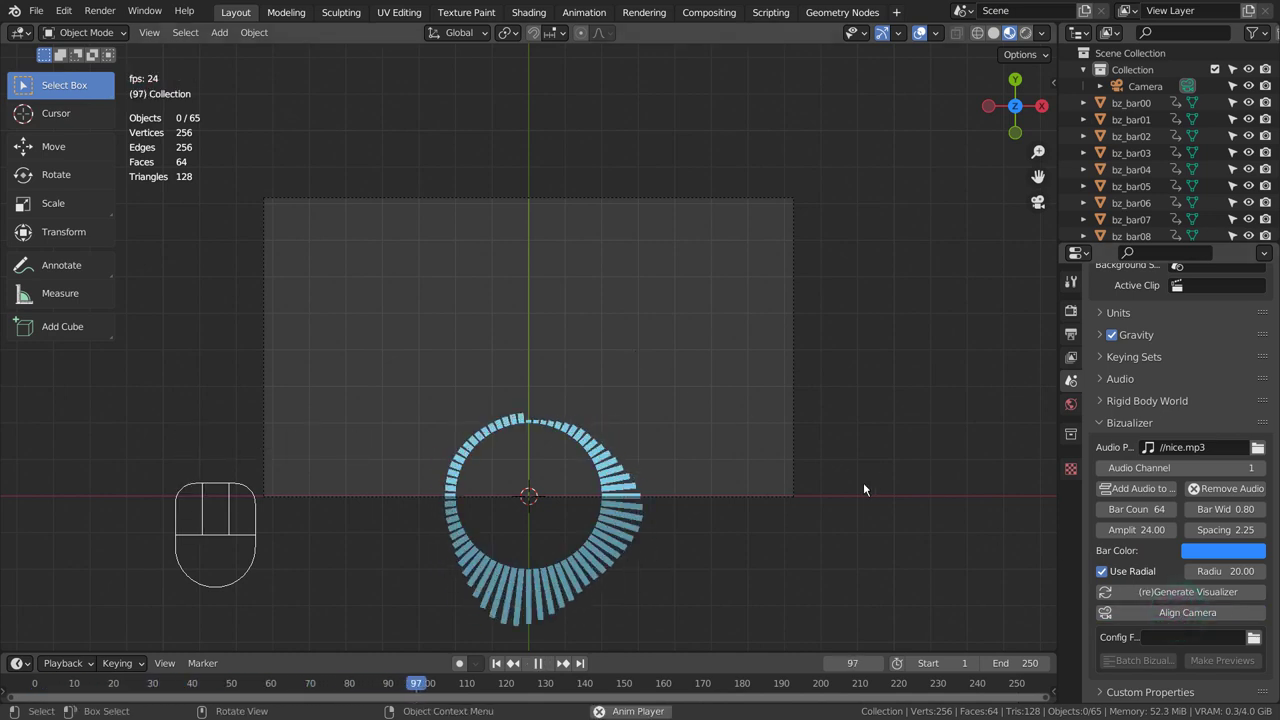
key(shift+grave)
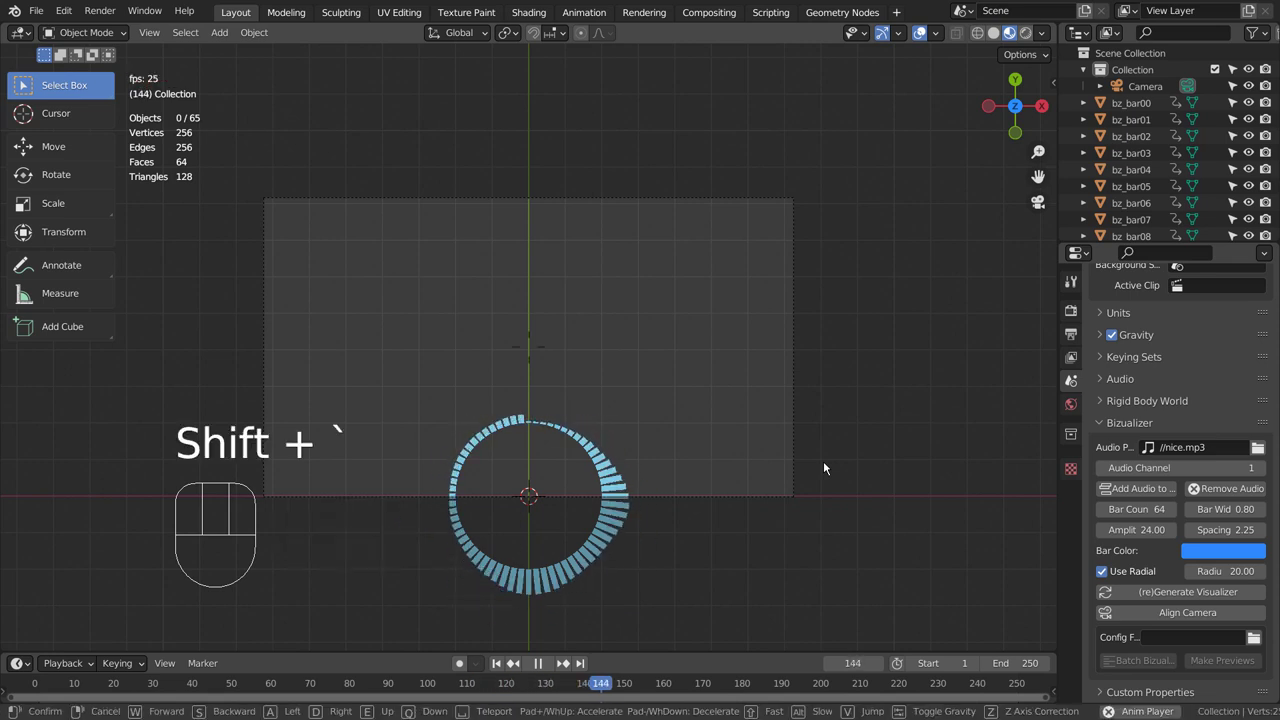
key(e)
click(529, 347)
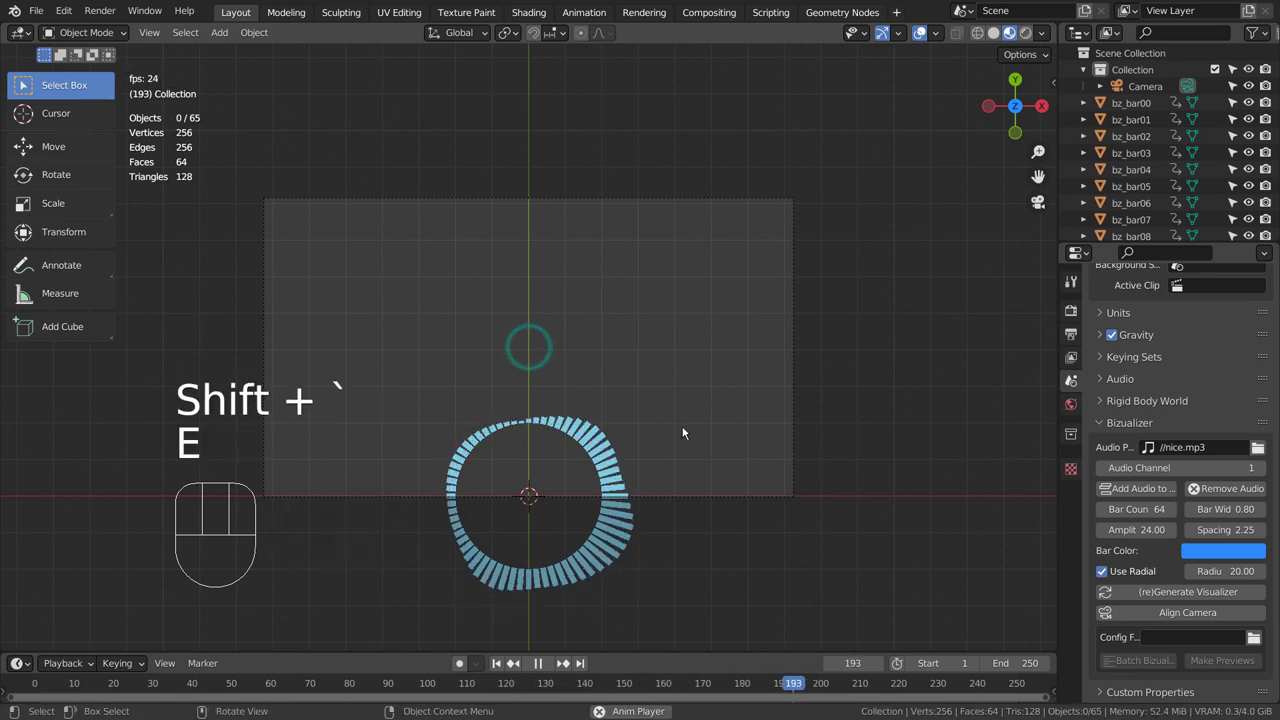
key(KP_0)
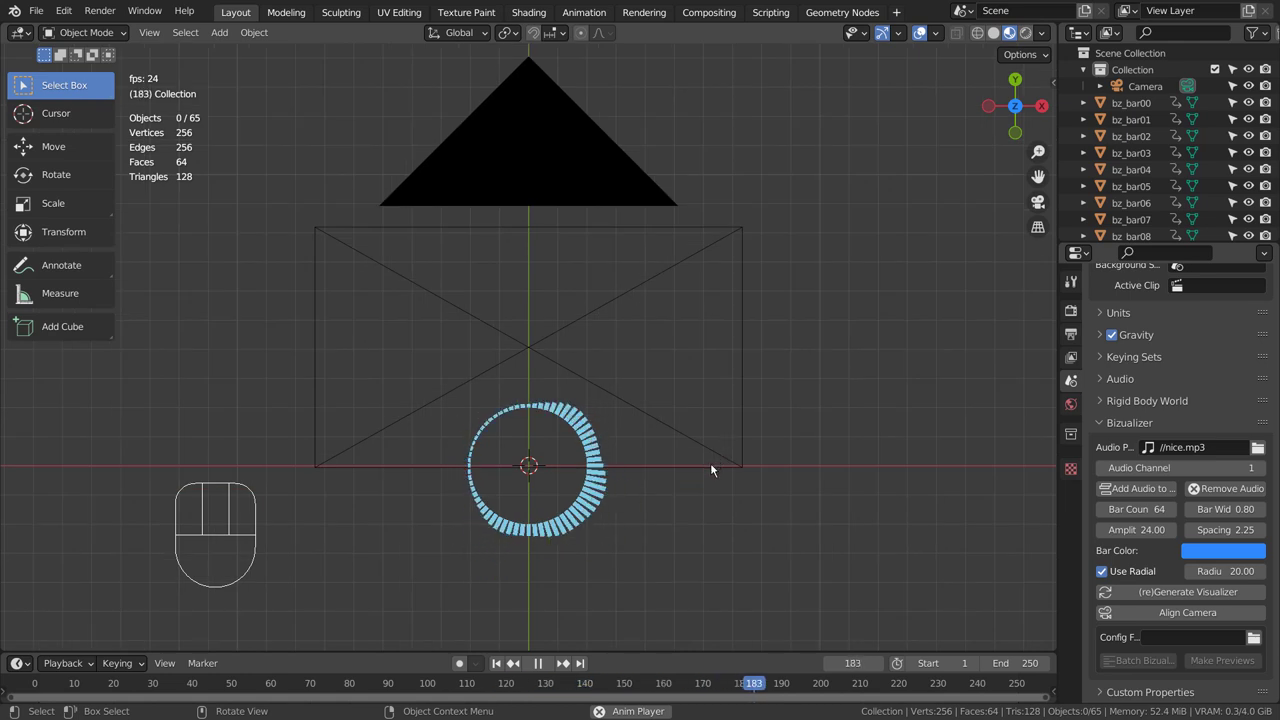
alt+shift+middle_drag(710, 464, 726, 365)
Align the camera to the view and set its clipping to 0.001 m start, 1111 m end.
key(ctrl+alt+KP_0)
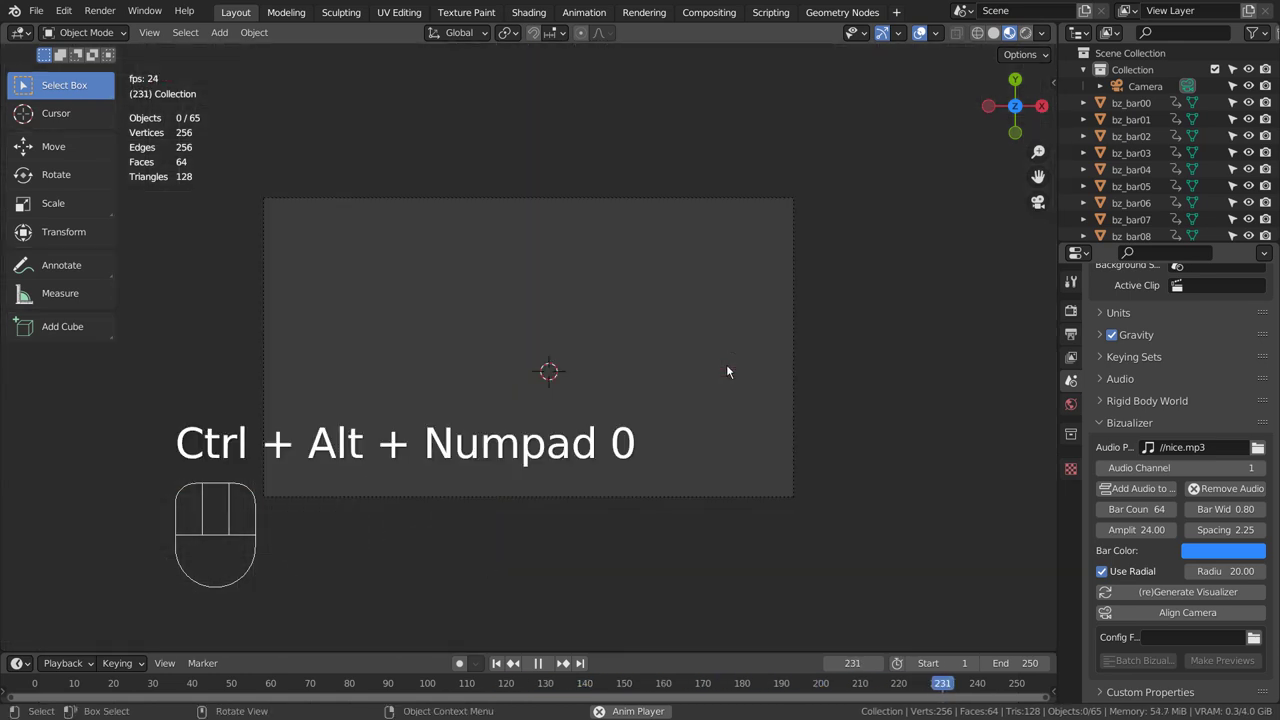
click(1145, 86)
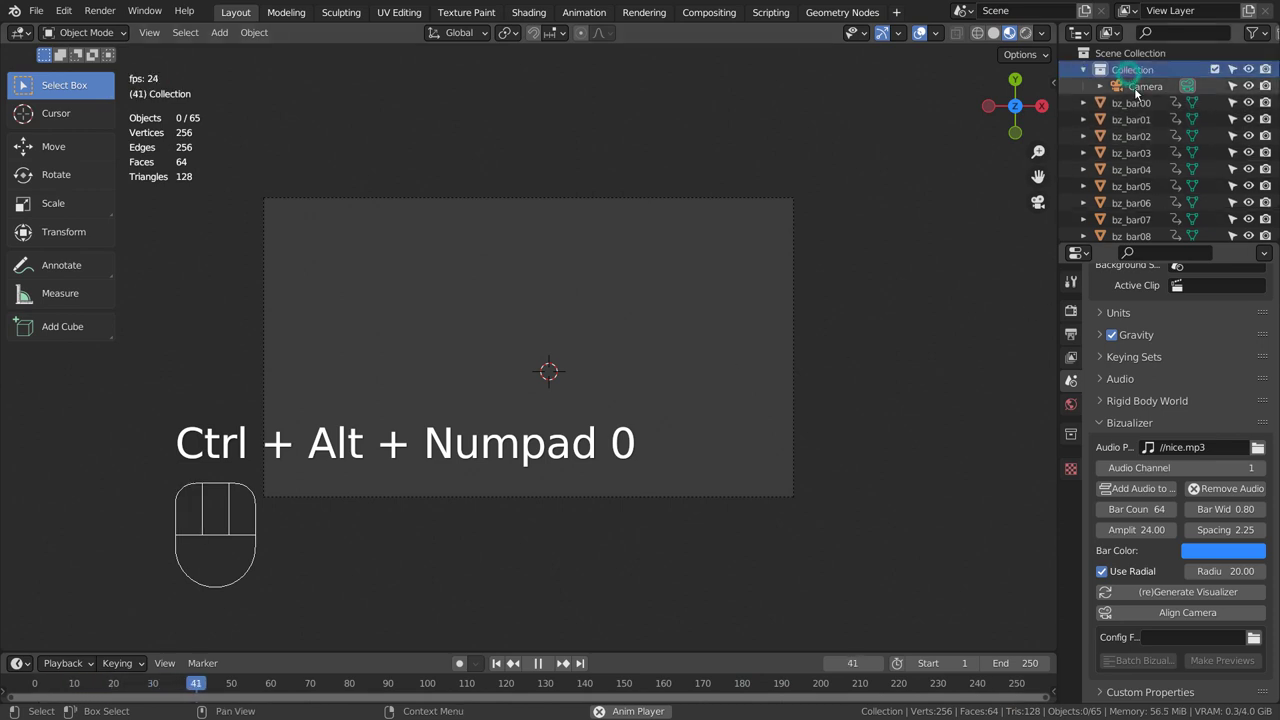
scroll(1115, 365, up, 3)
click(1071, 312)
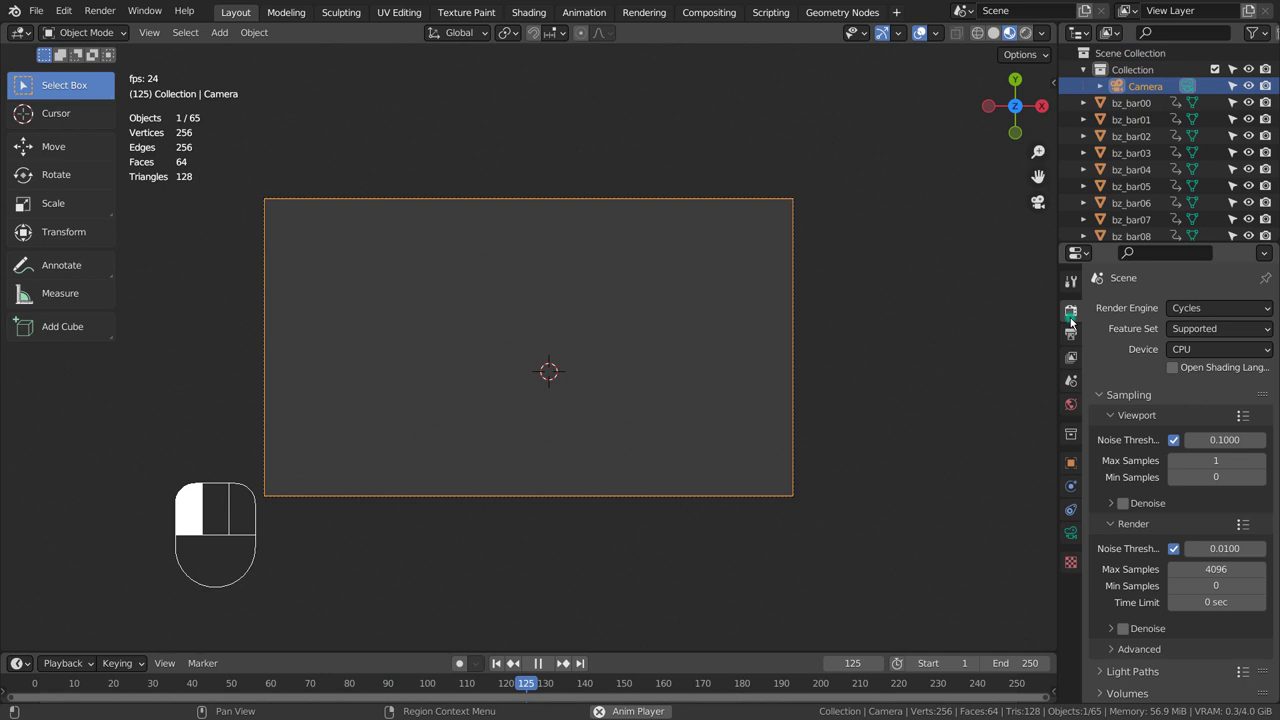
click(1069, 533)
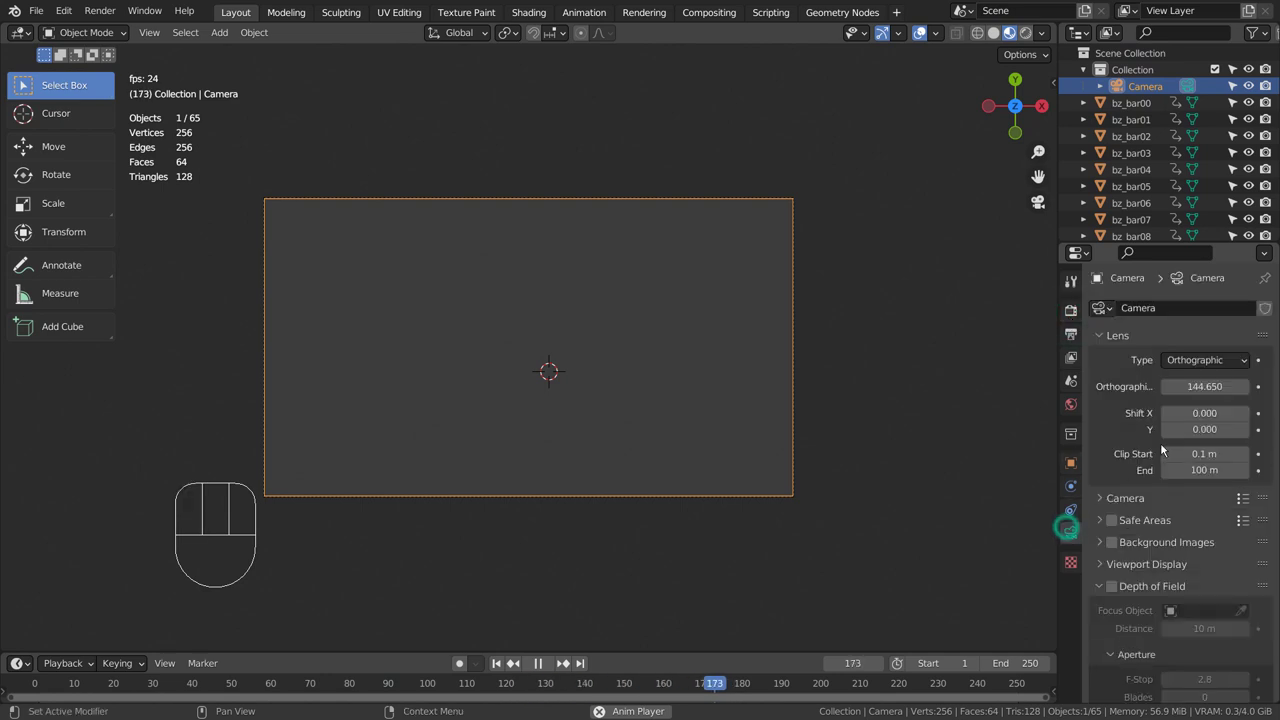
click(1203, 453)
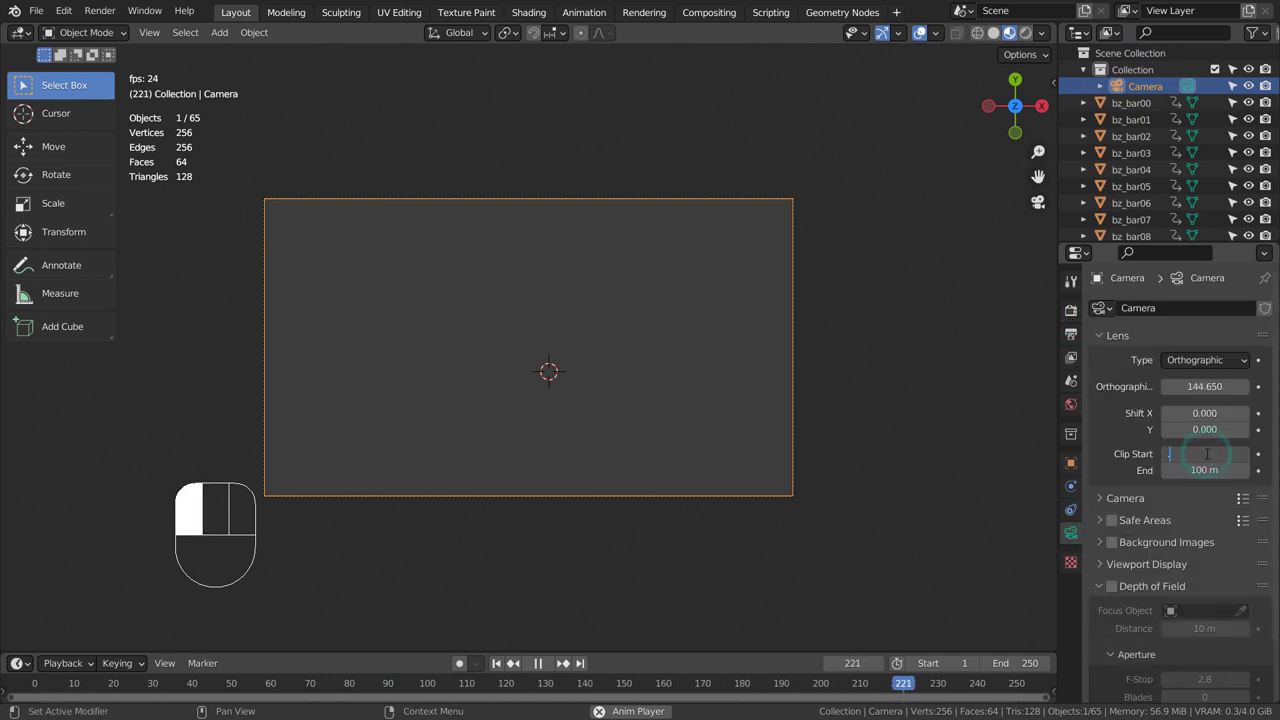
click(1208, 472)
text(1)
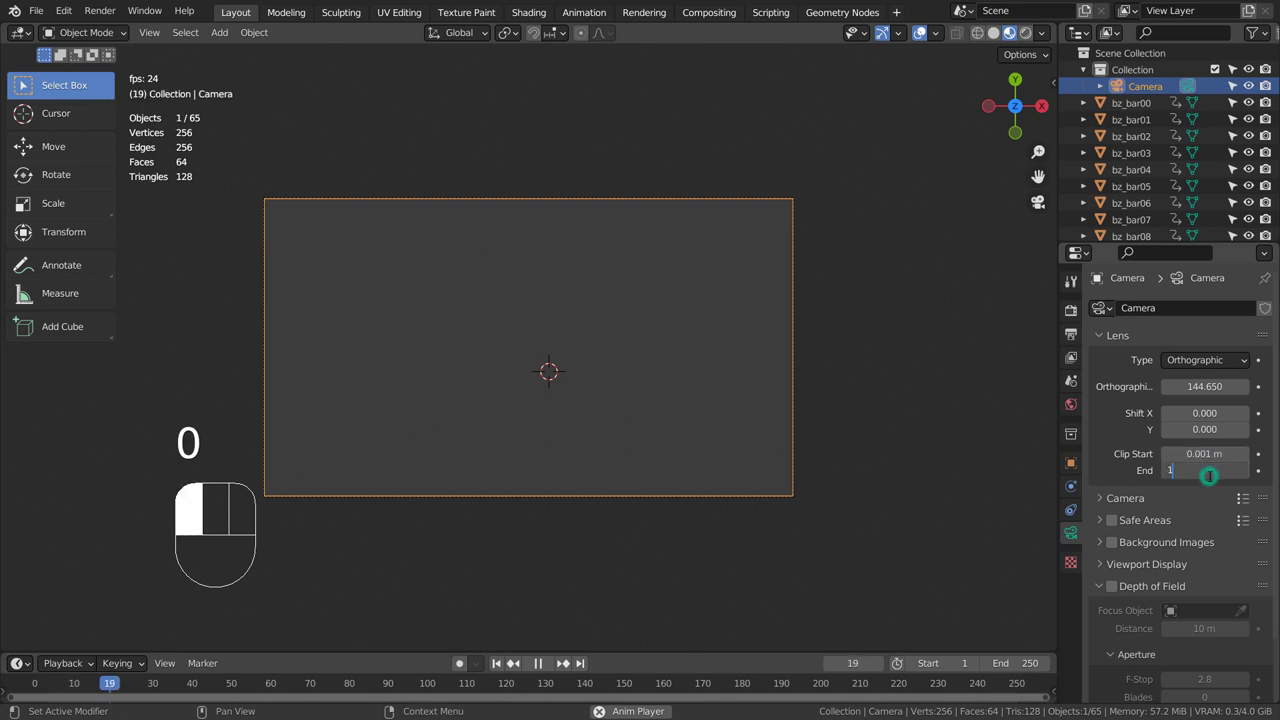
text(111)
key(Return)
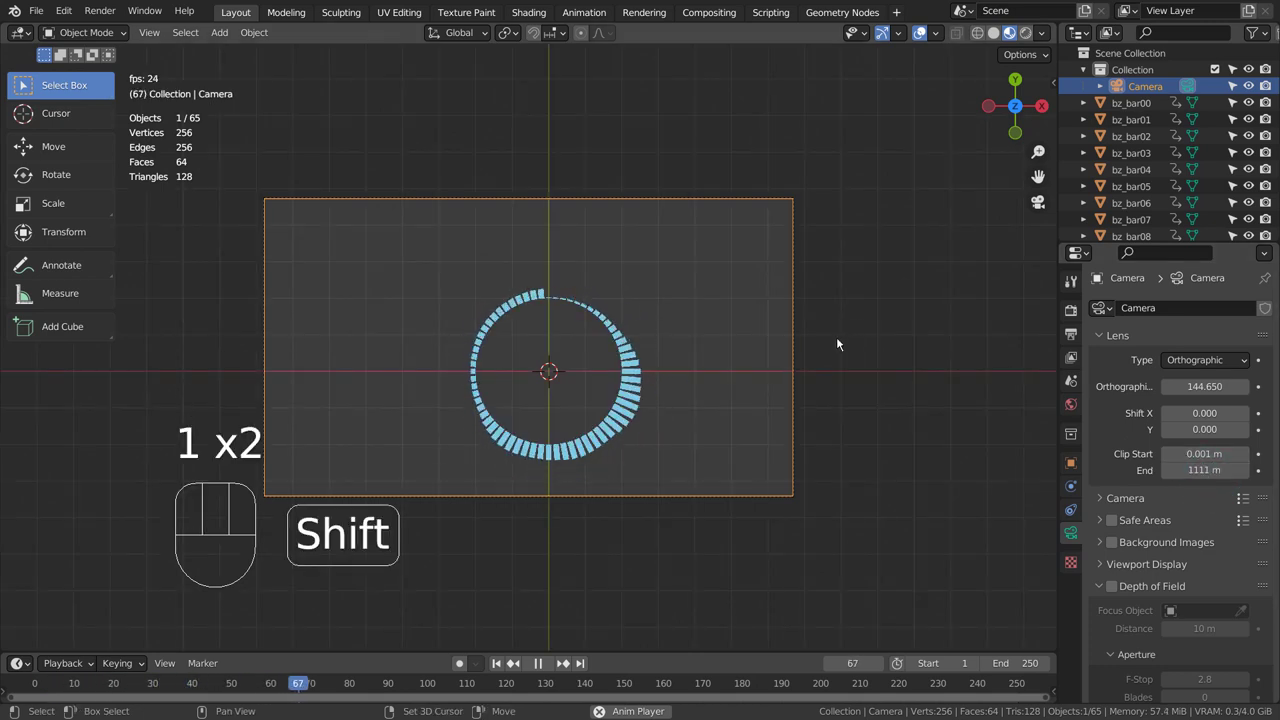
Reframe the ring with walk navigation and nudge the camera's Shift Y to centre it.
key(shift+grave)
key(d)
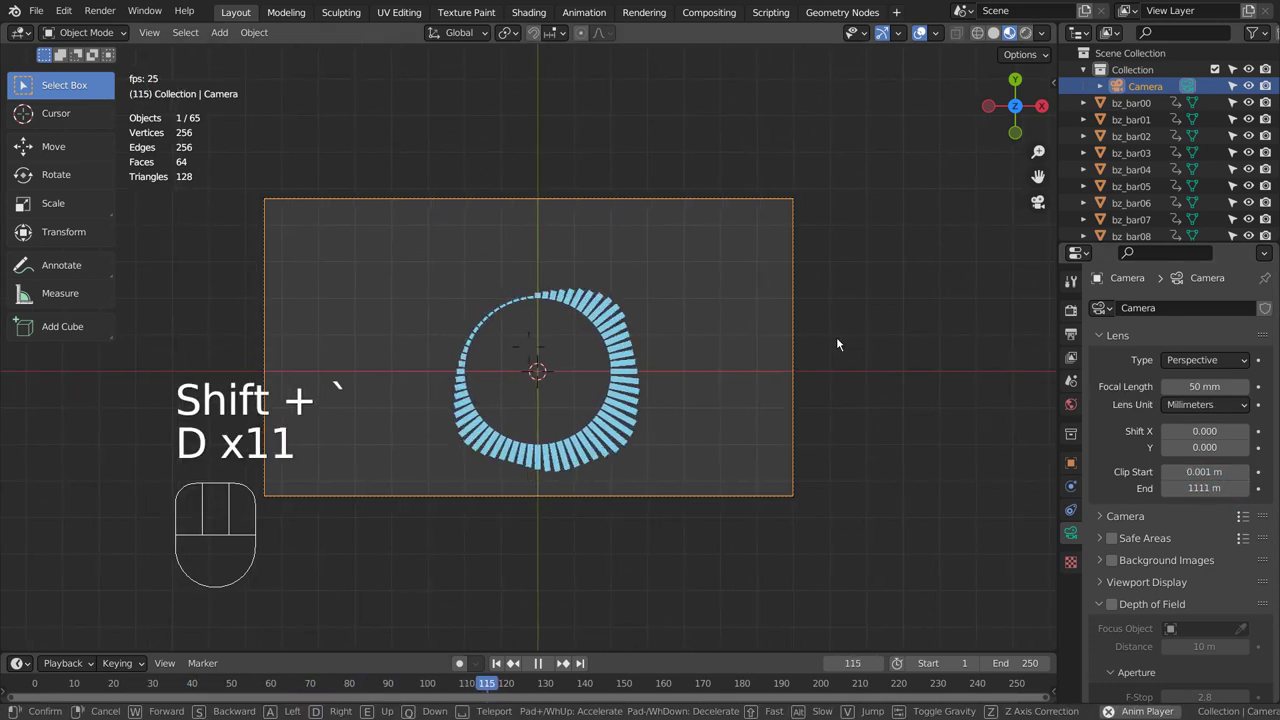
key(e)
key(q)
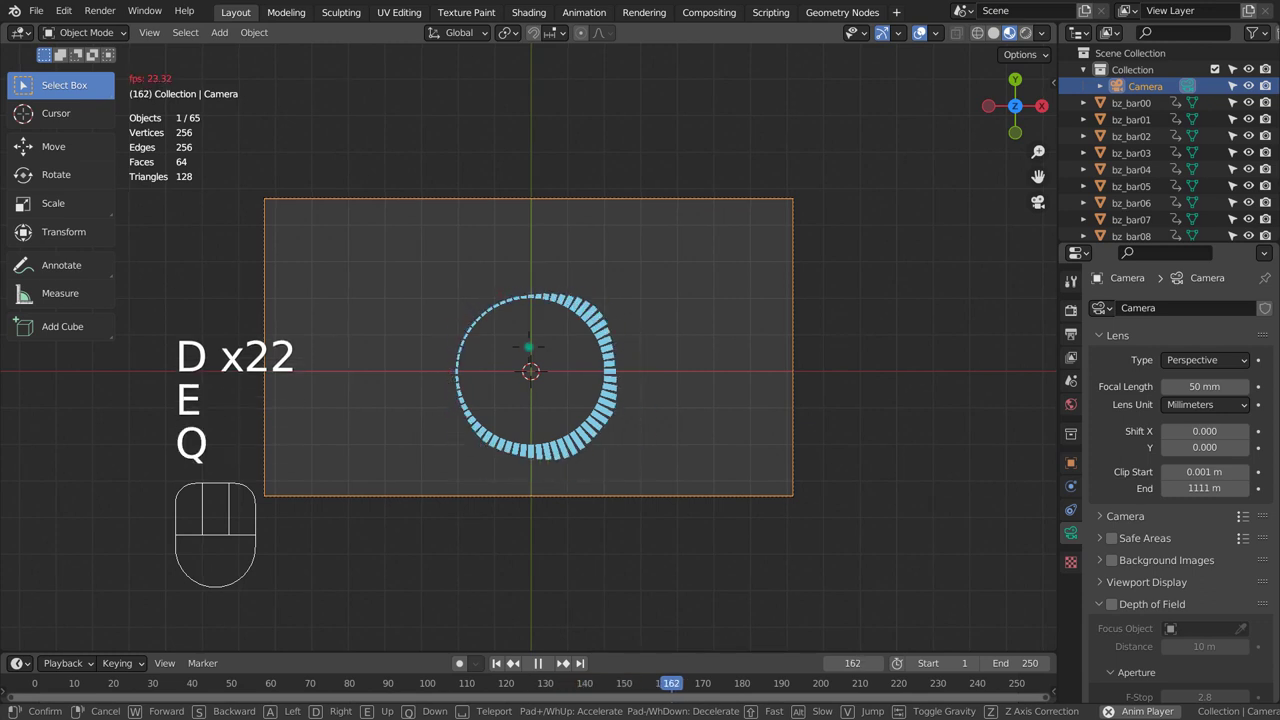
click(911, 501)
shift+drag(1204, 429, 1182, 429)
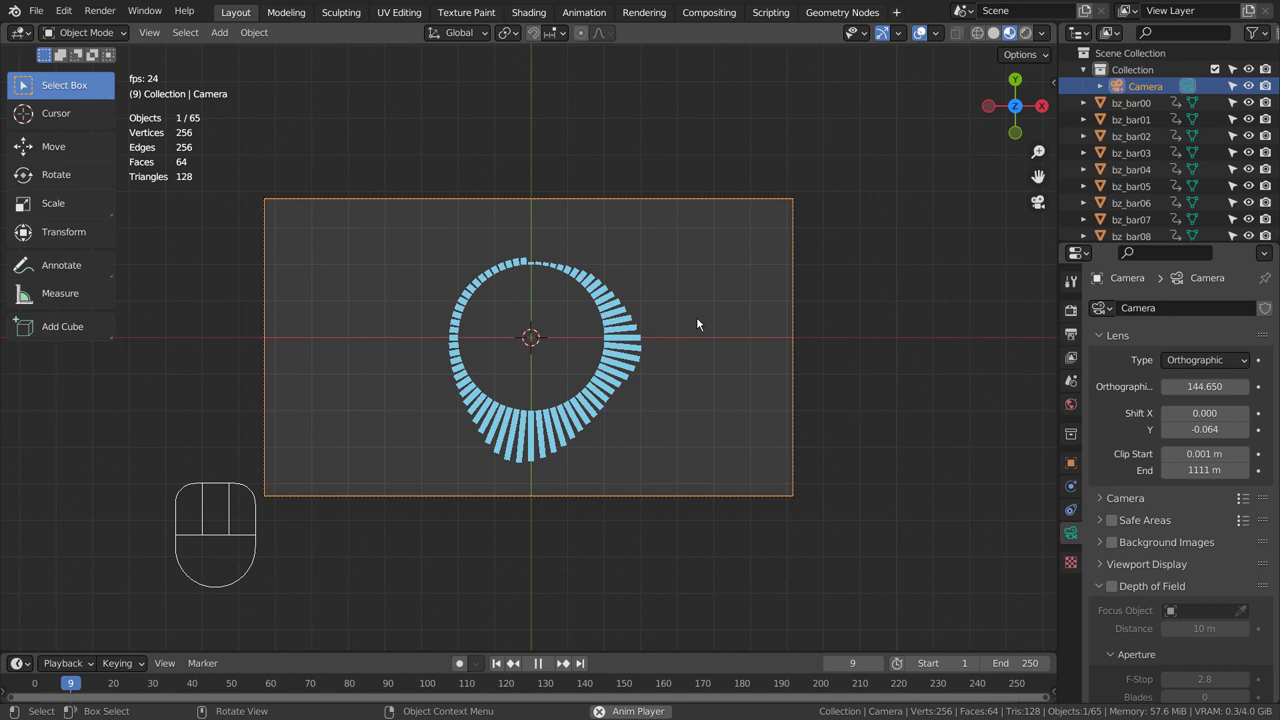
Select bz_bar16, deselect everything, then pause playback and return to frame 1.
click(697, 313)
click(630, 350)
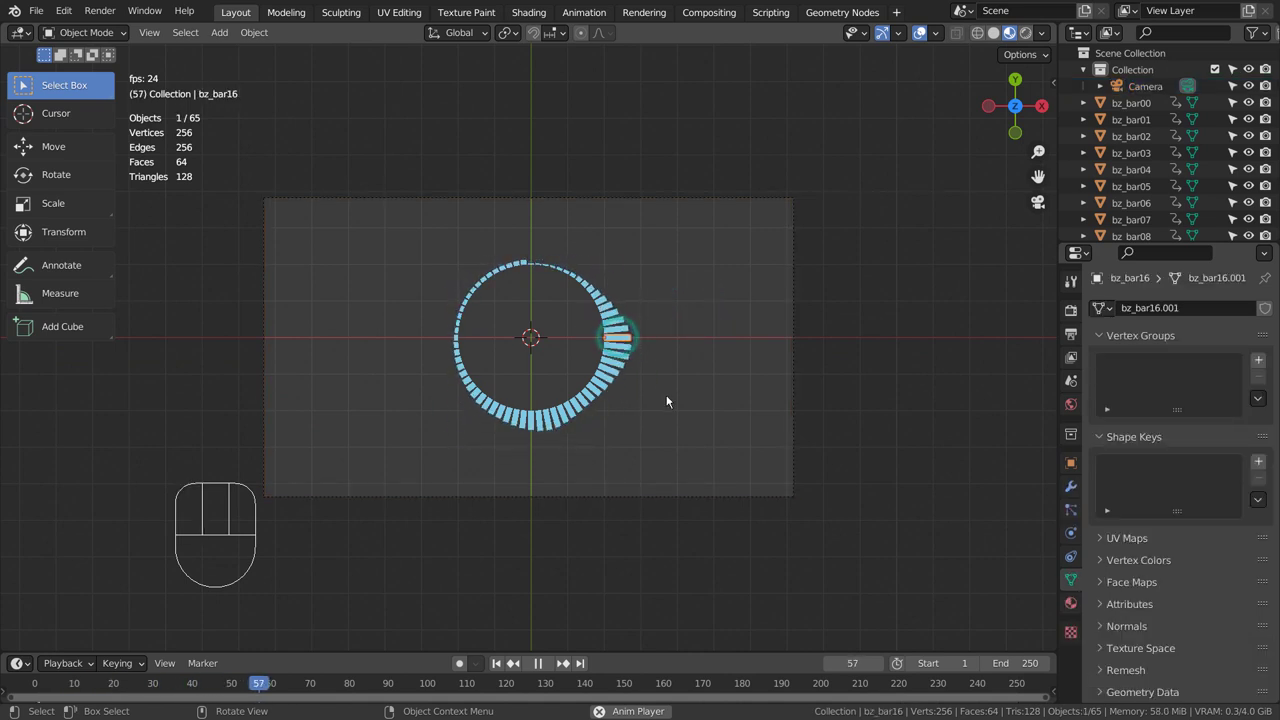
click(703, 375)
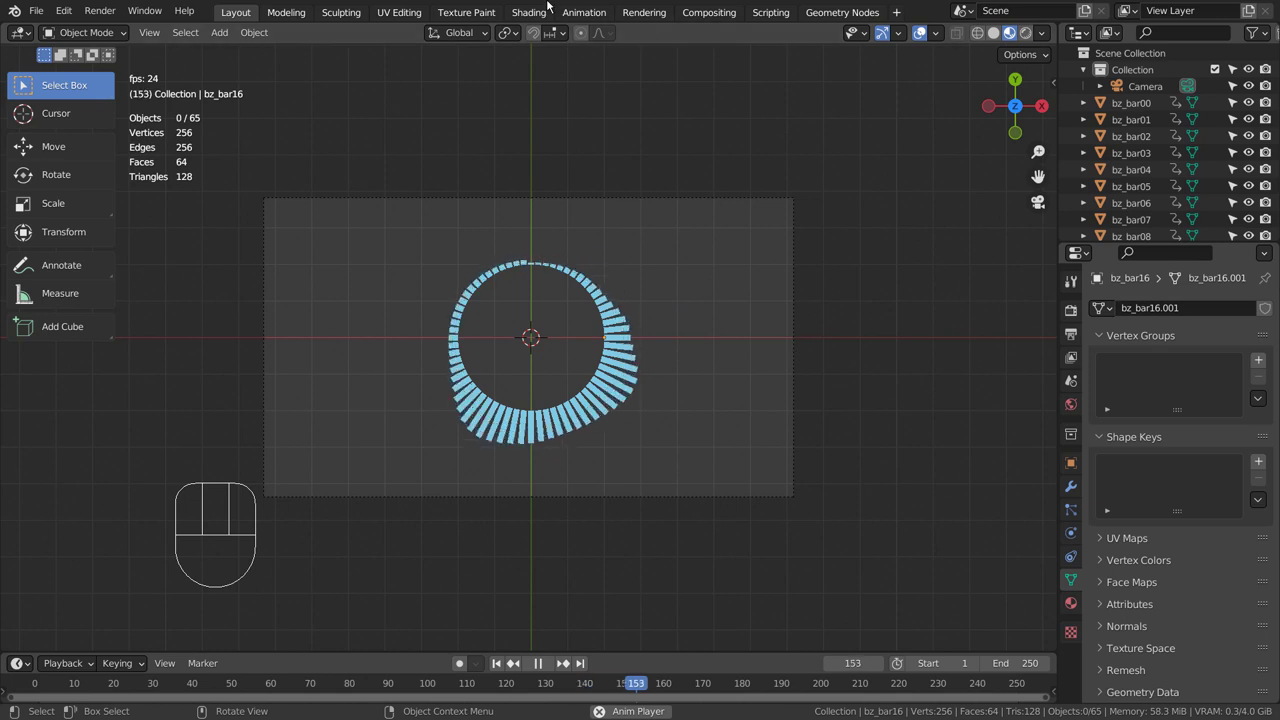
key(space)
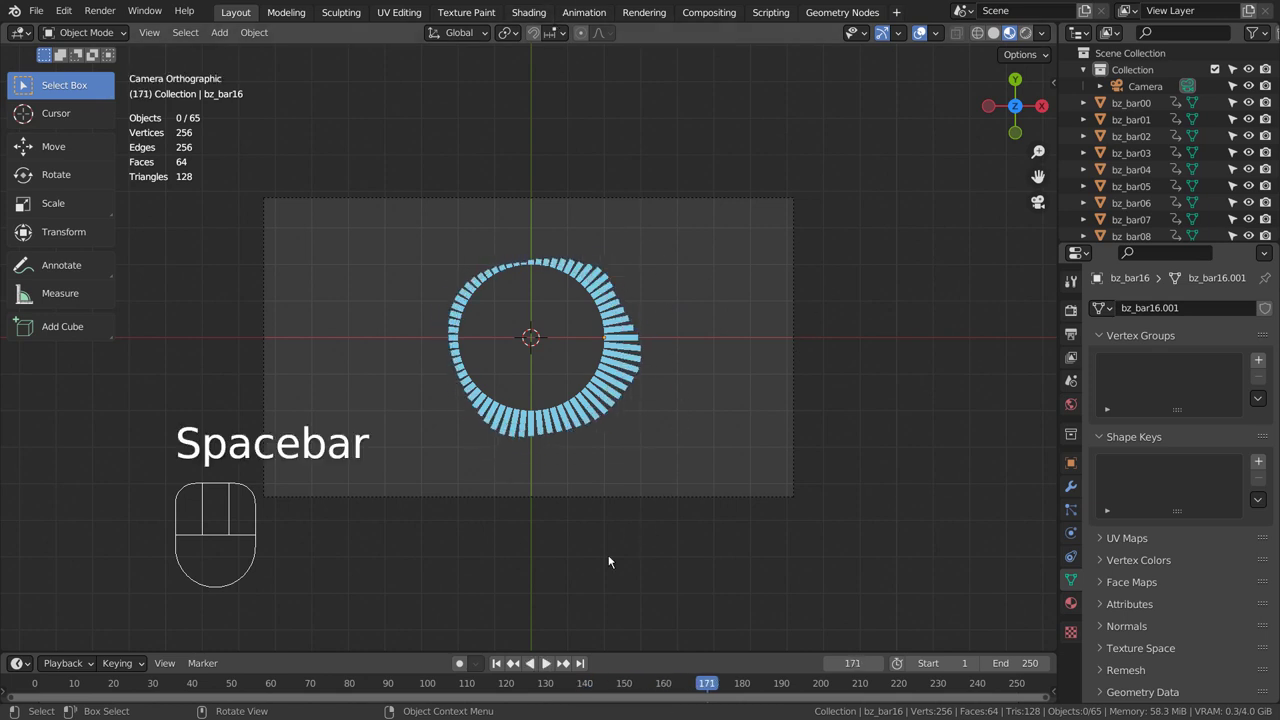
click(496, 664)
In the Shading workspace, add a ColorRamp node and link its Color to the Emission colour.
click(530, 12)
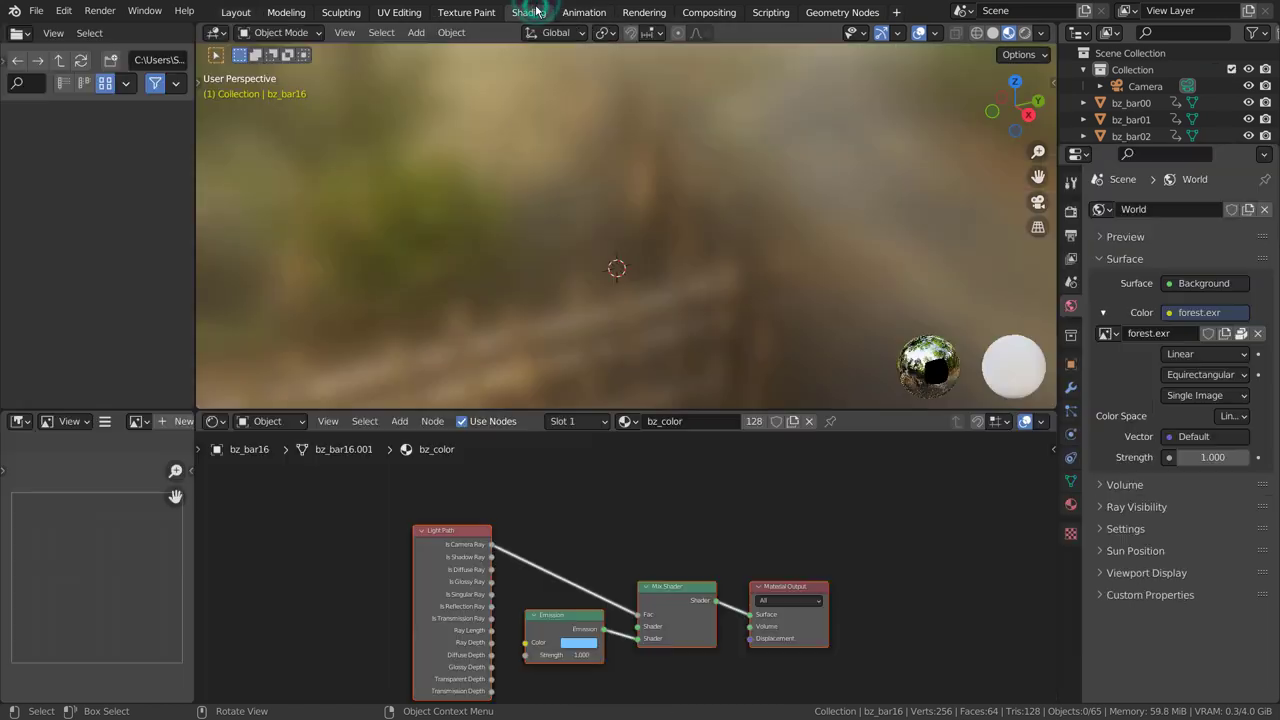
drag(451, 533, 253, 493)
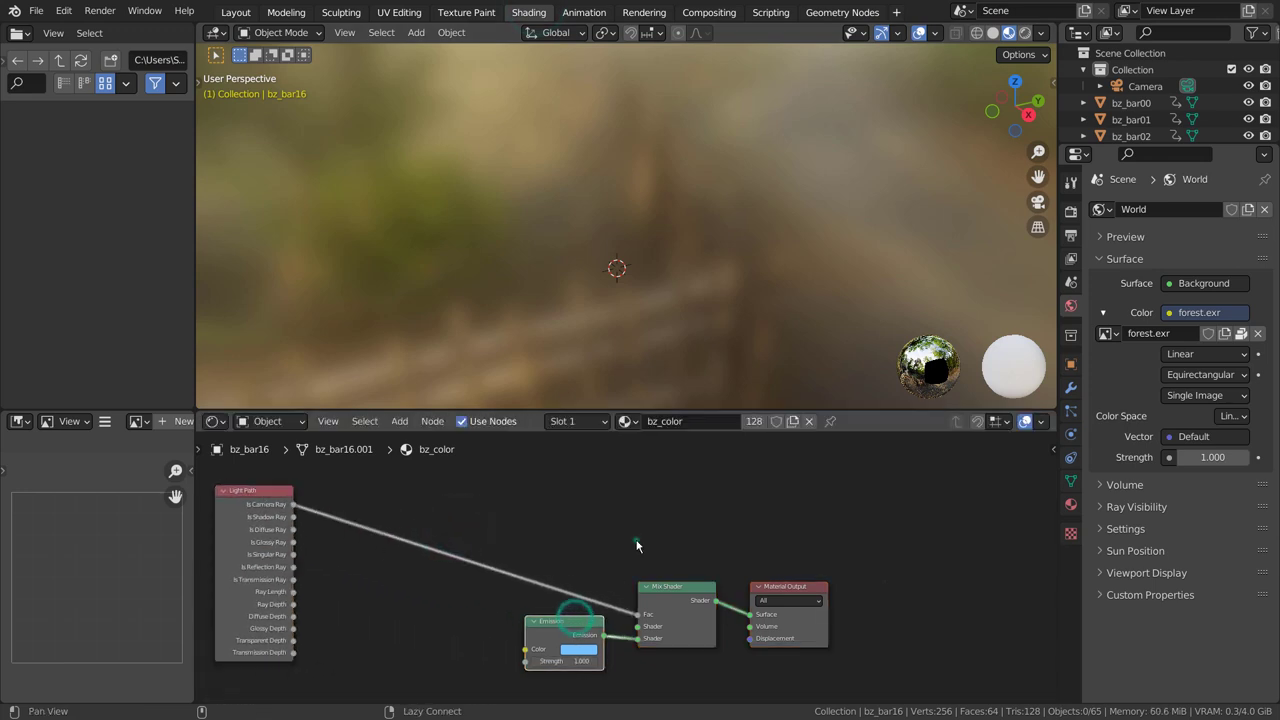
middle_drag(337, 671, 594, 614)
key(shift+a)
click(665, 515)
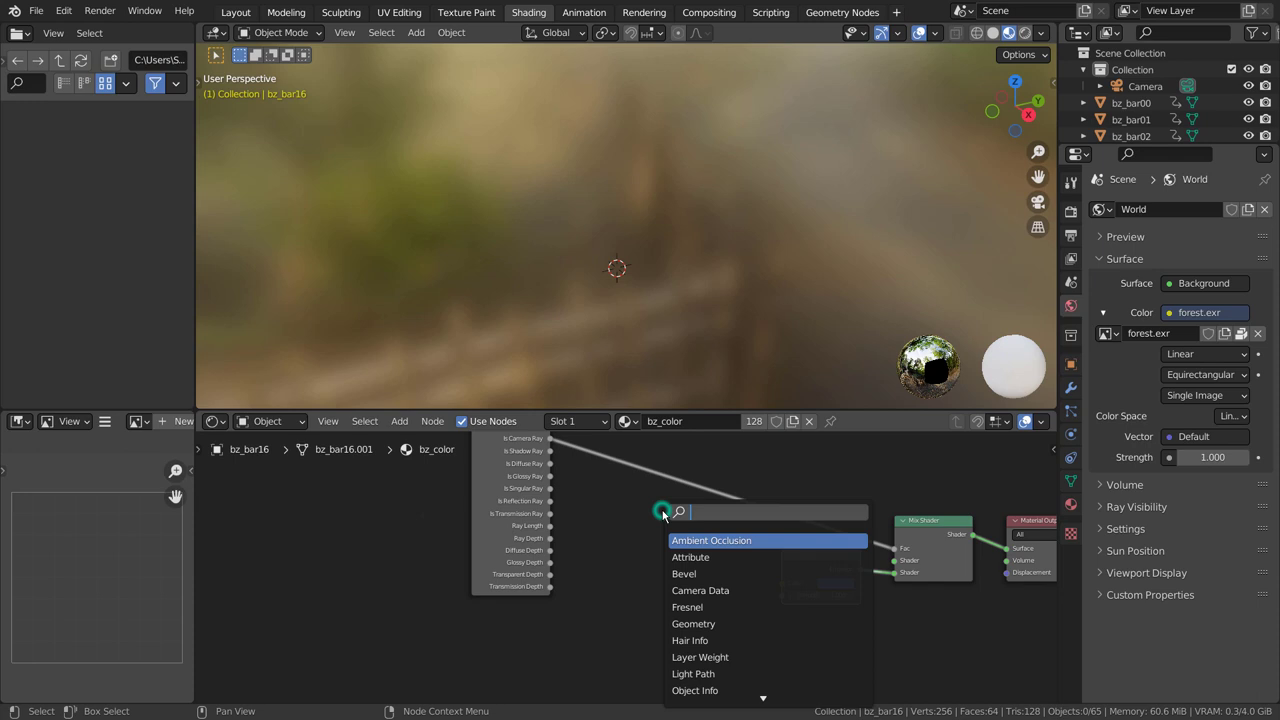
text(color ramp)
key(Return)
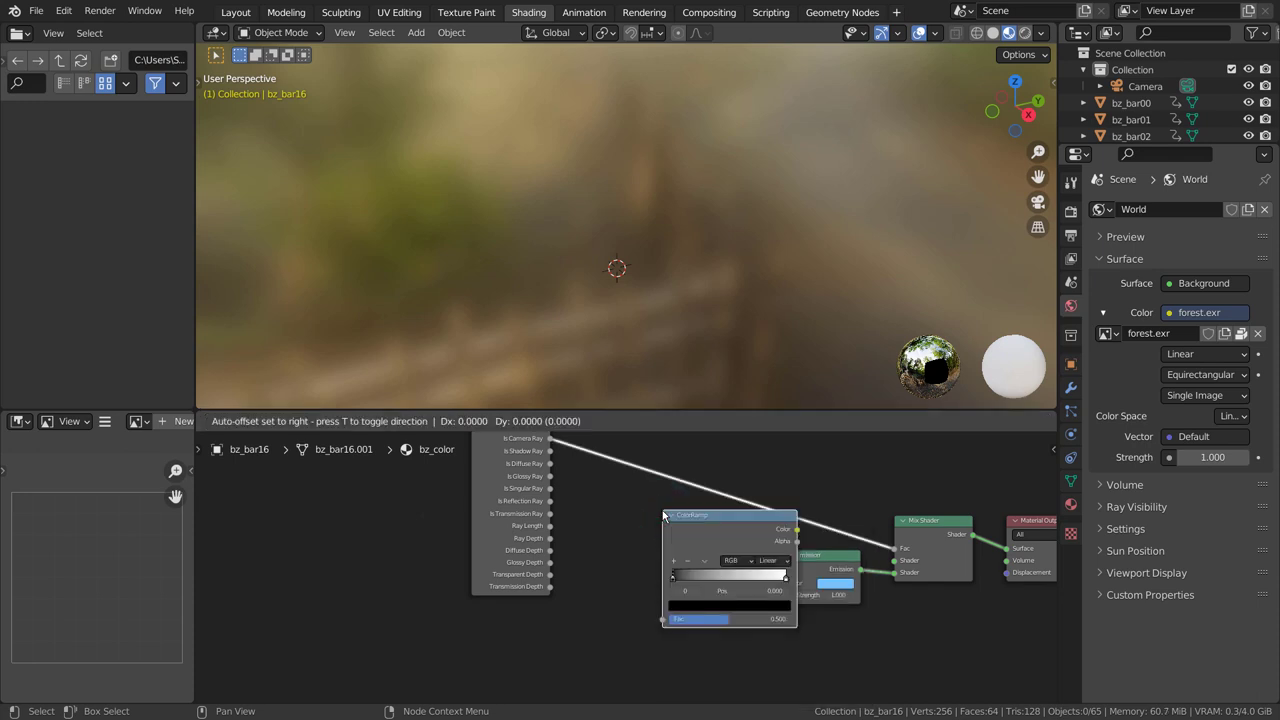
click(617, 557)
drag(751, 577, 783, 583)
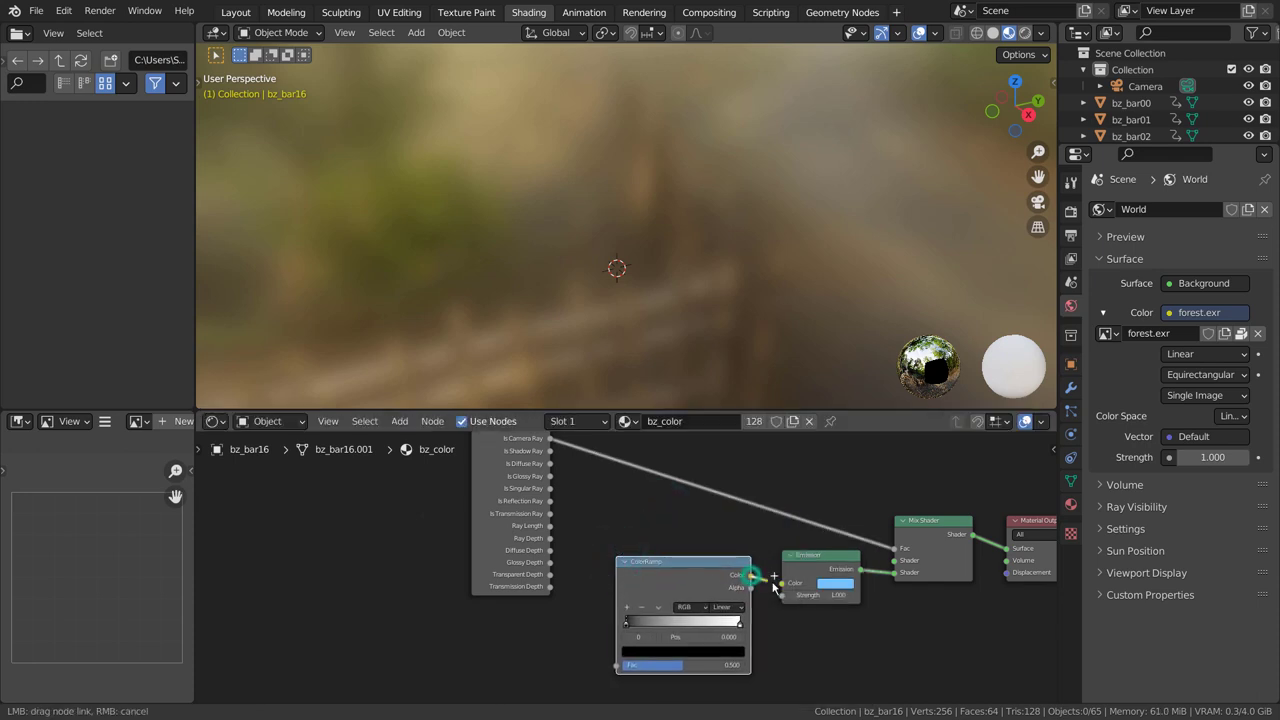
Set the ramp's left stop to green and right stop to blue, then view through the camera.
click(655, 652)
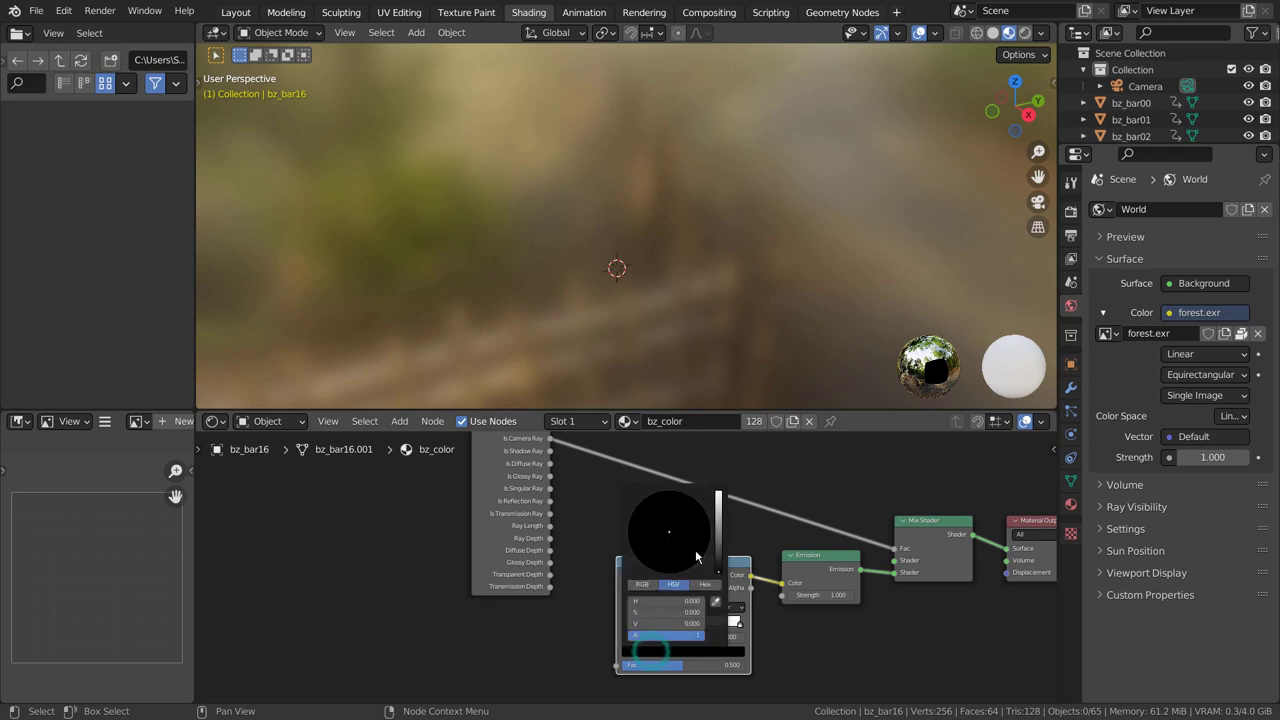
scroll(697, 557, up, 10)
drag(623, 512, 626, 513)
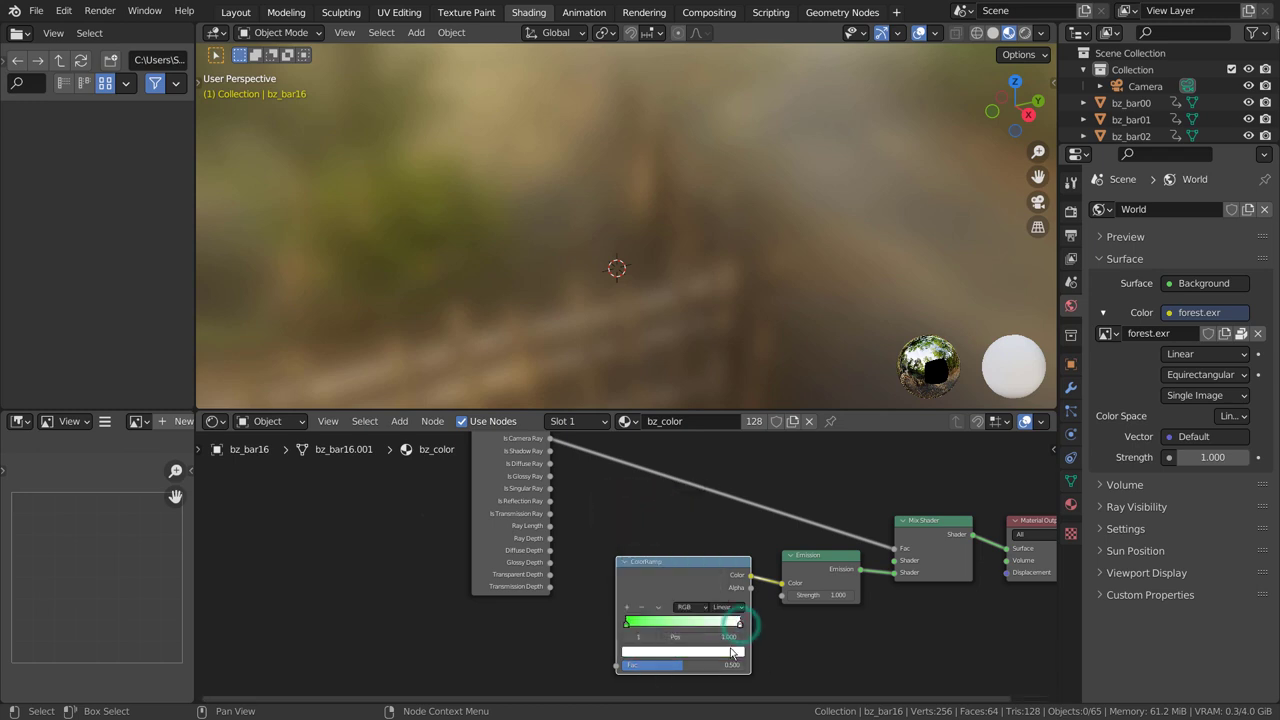
click(729, 651)
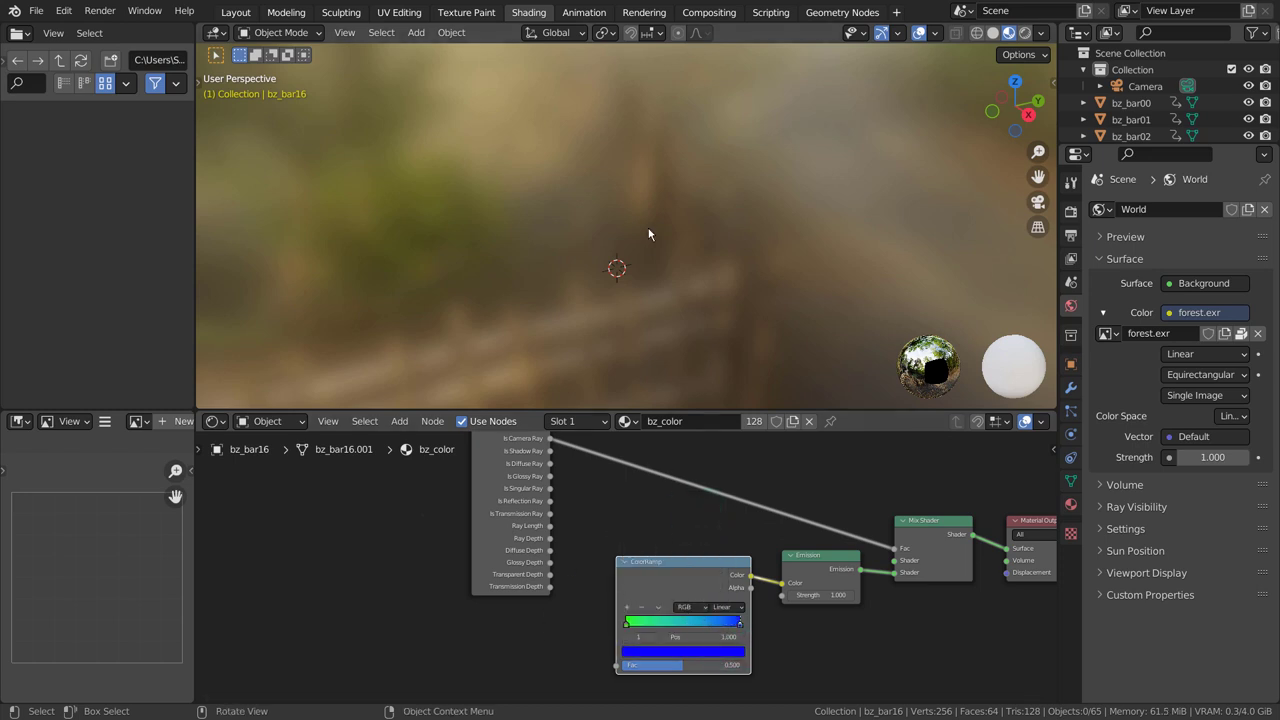
key(KP_0)
Add an Object Info node and connect its Random output to the ColorRamp's Fac input.
key(space)
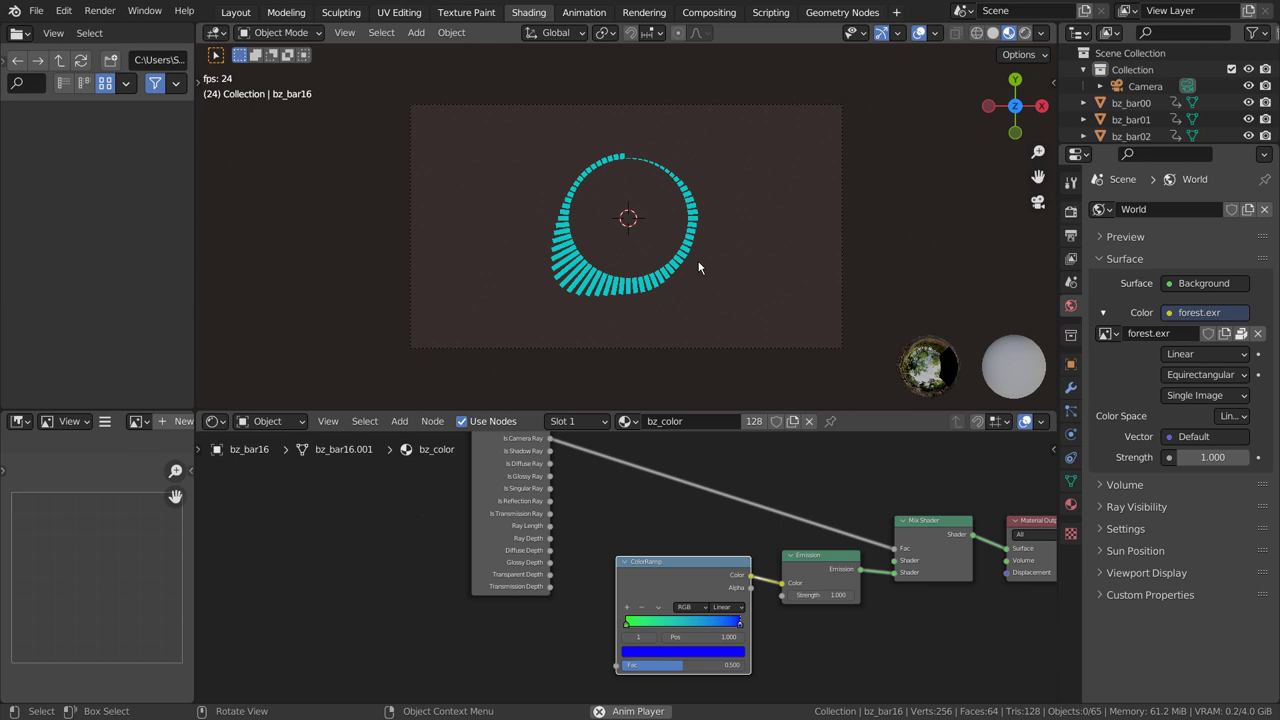
key(shift+a)
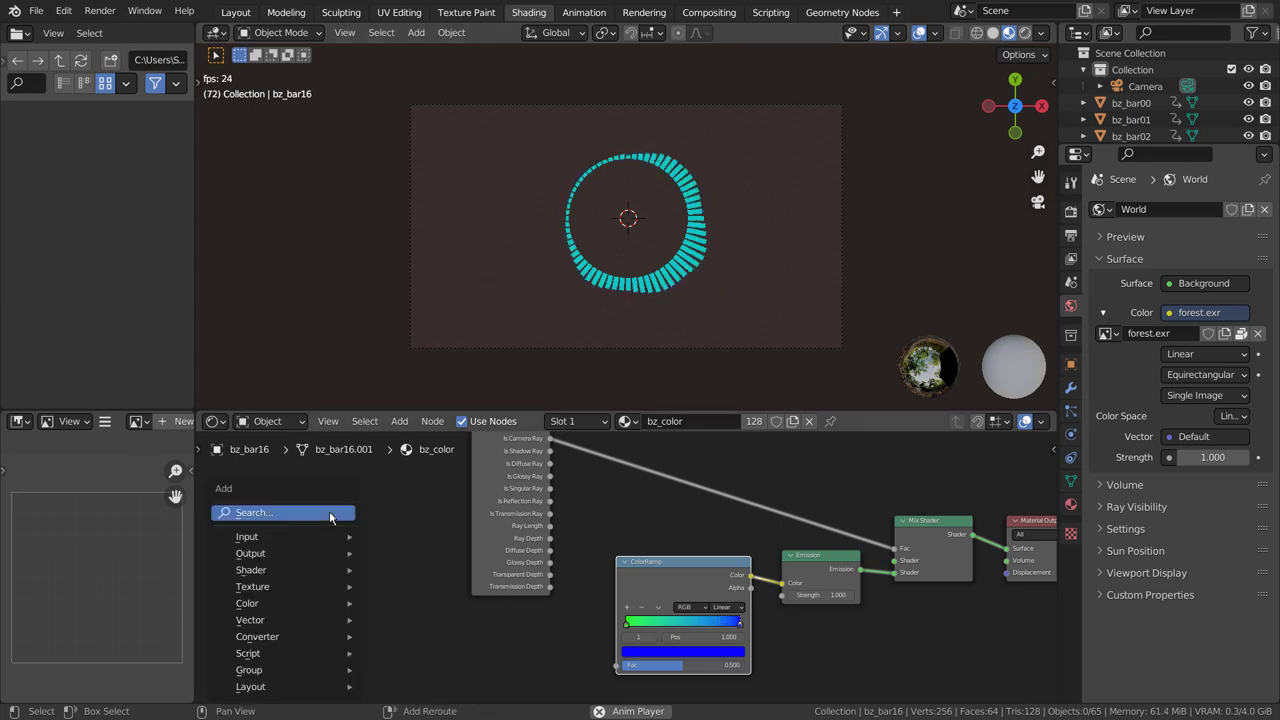
click(330, 513)
text(ra)
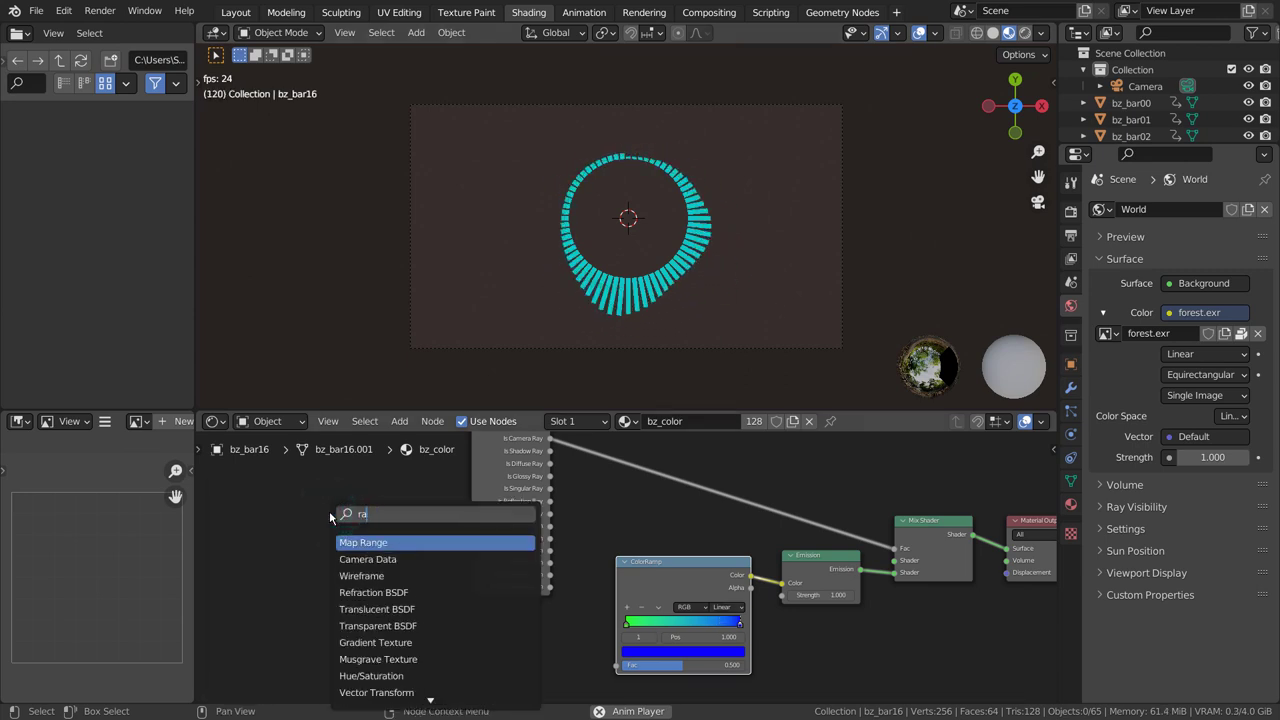
key(BackSpace)
key(BackSpace)
text(obj)
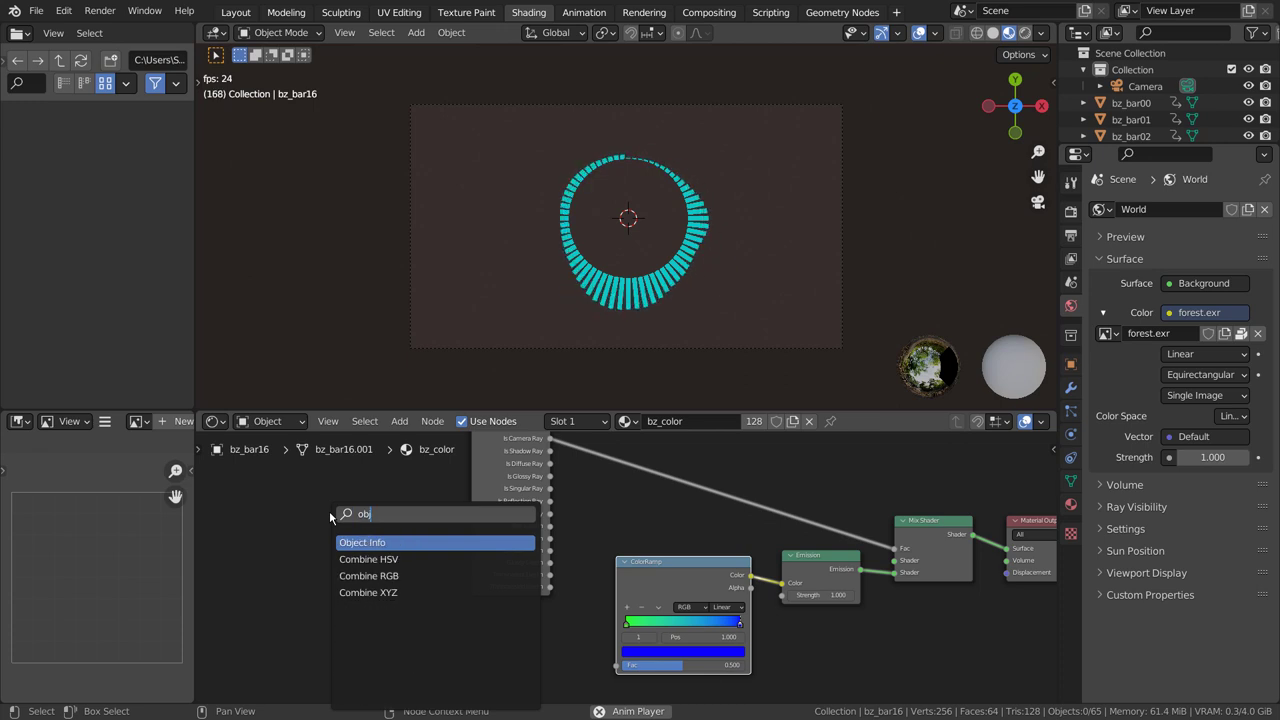
key(Return)
click(505, 617)
drag(515, 618, 528, 622)
drag(583, 684, 616, 666)
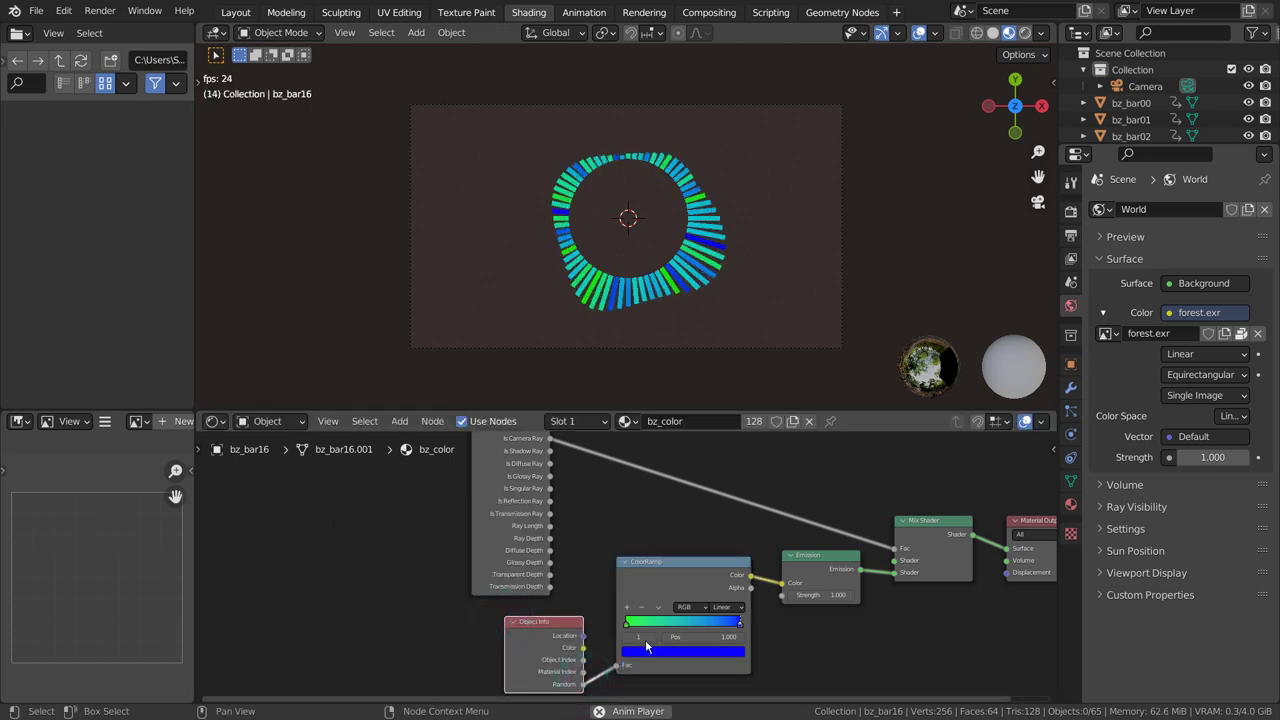
Change the ColorRamp's right stop colour from blue to magenta.
scroll(698, 300, up, 3)
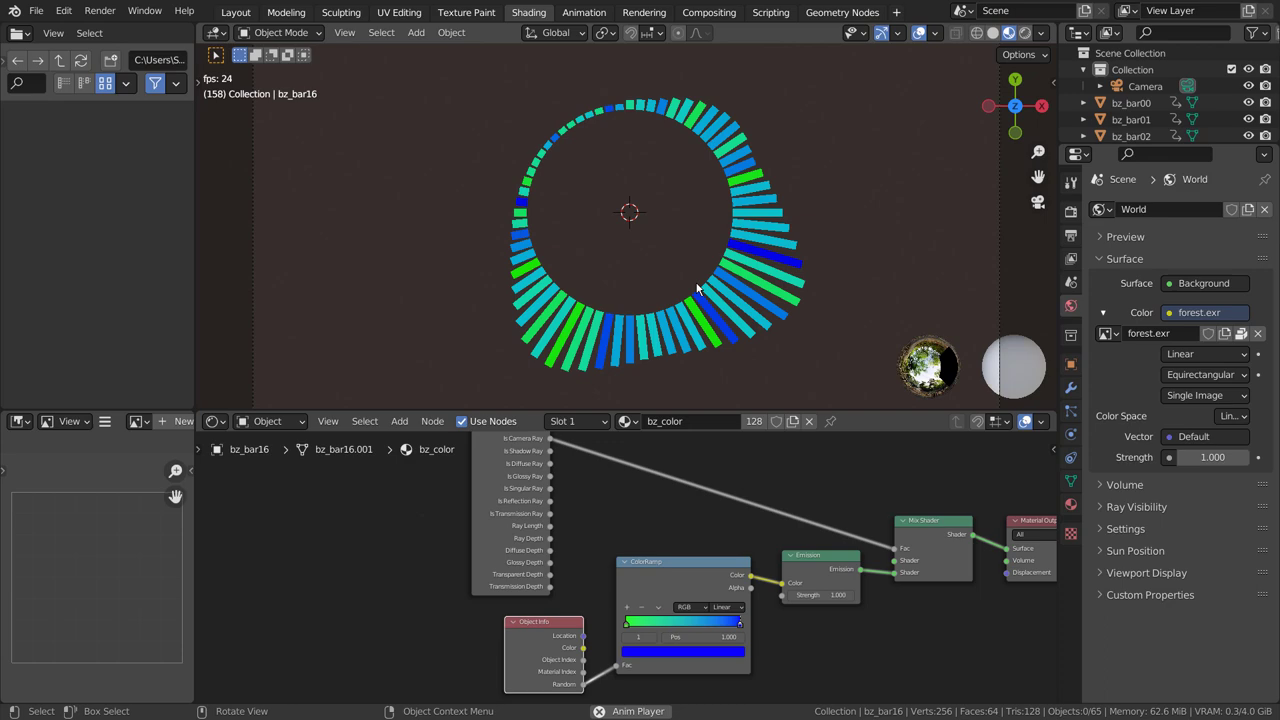
click(736, 651)
drag(706, 512, 700, 549)
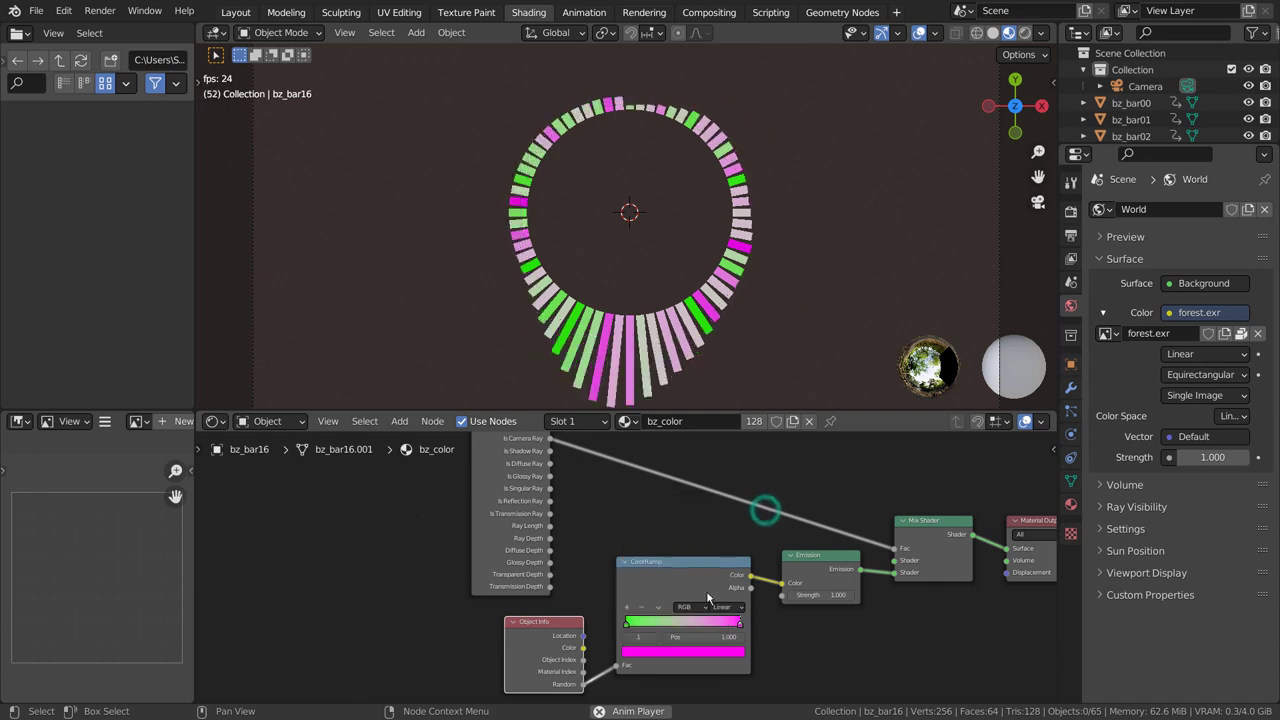
Set the ramp to HSV Near interpolation and make the material a single-user copy, bz_color.001.
click(688, 607)
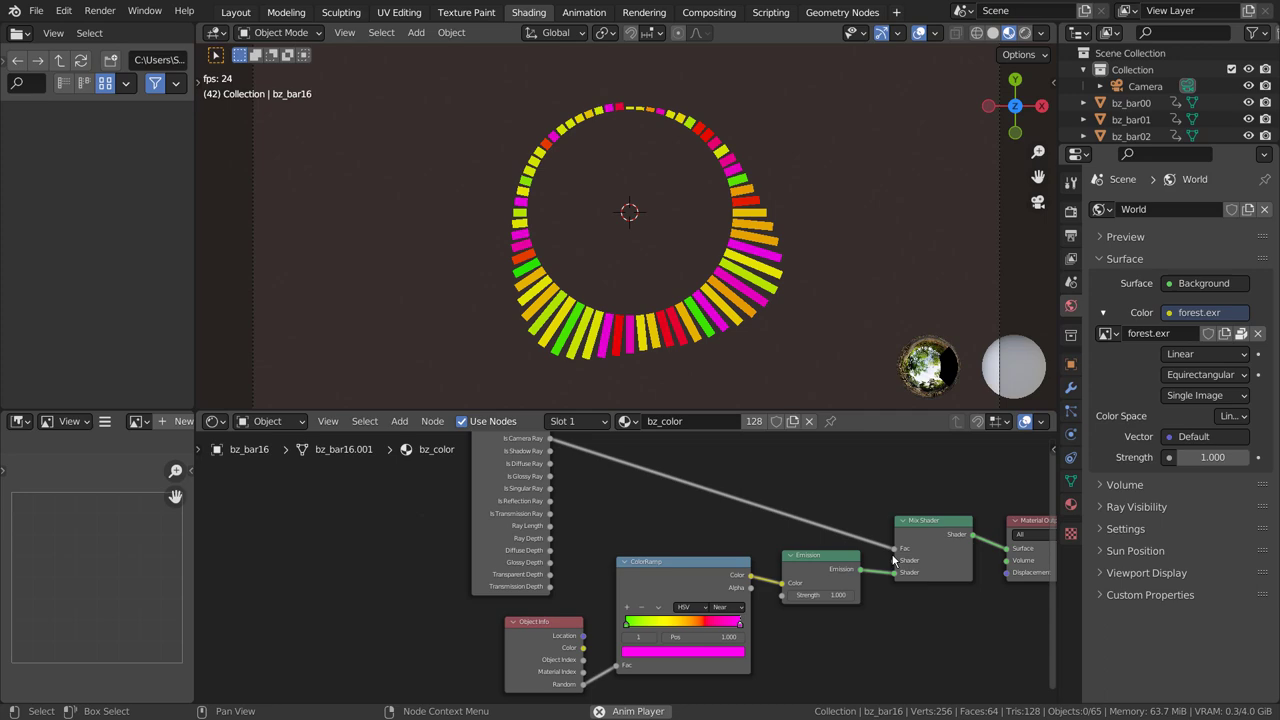
click(237, 11)
click(262, 11)
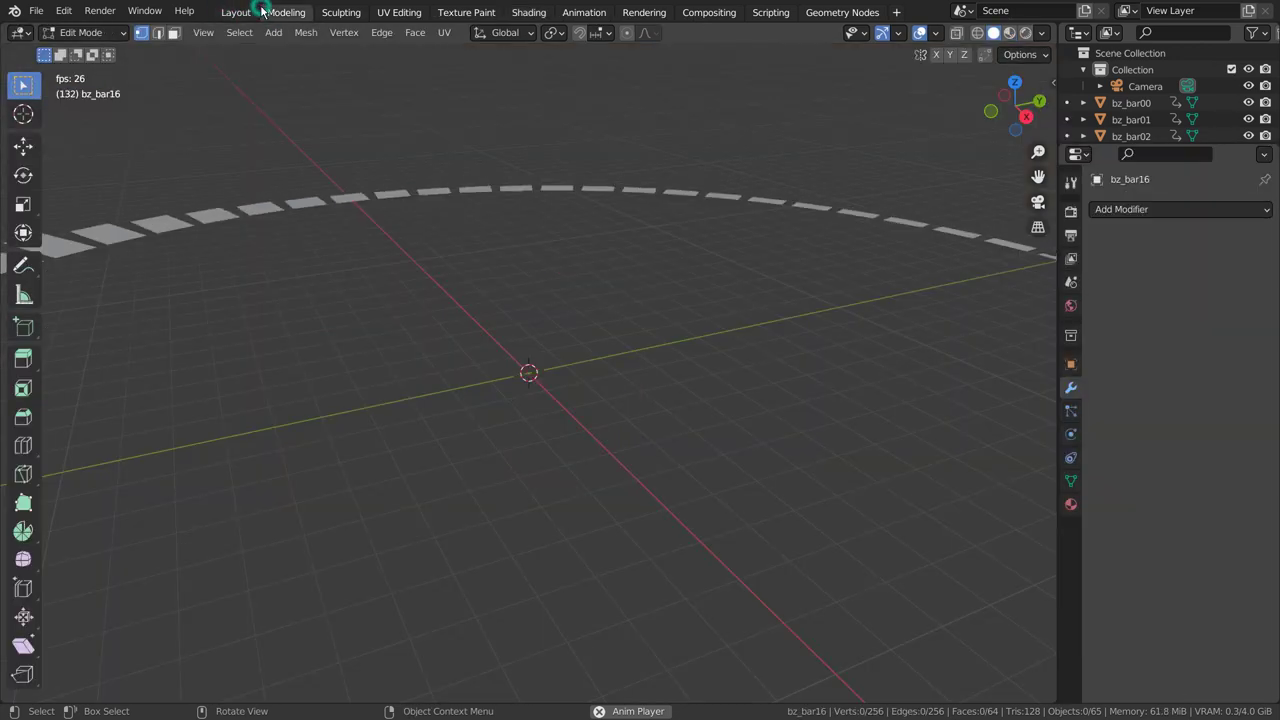
click(530, 13)
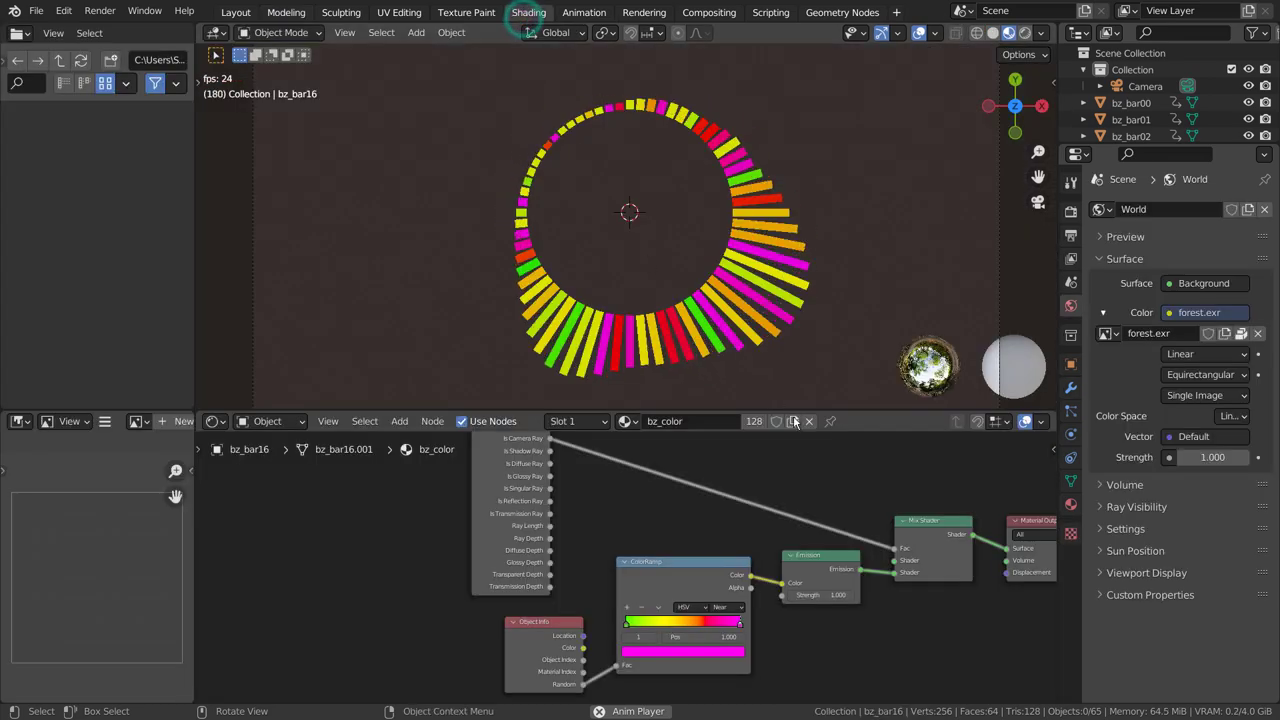
click(753, 421)
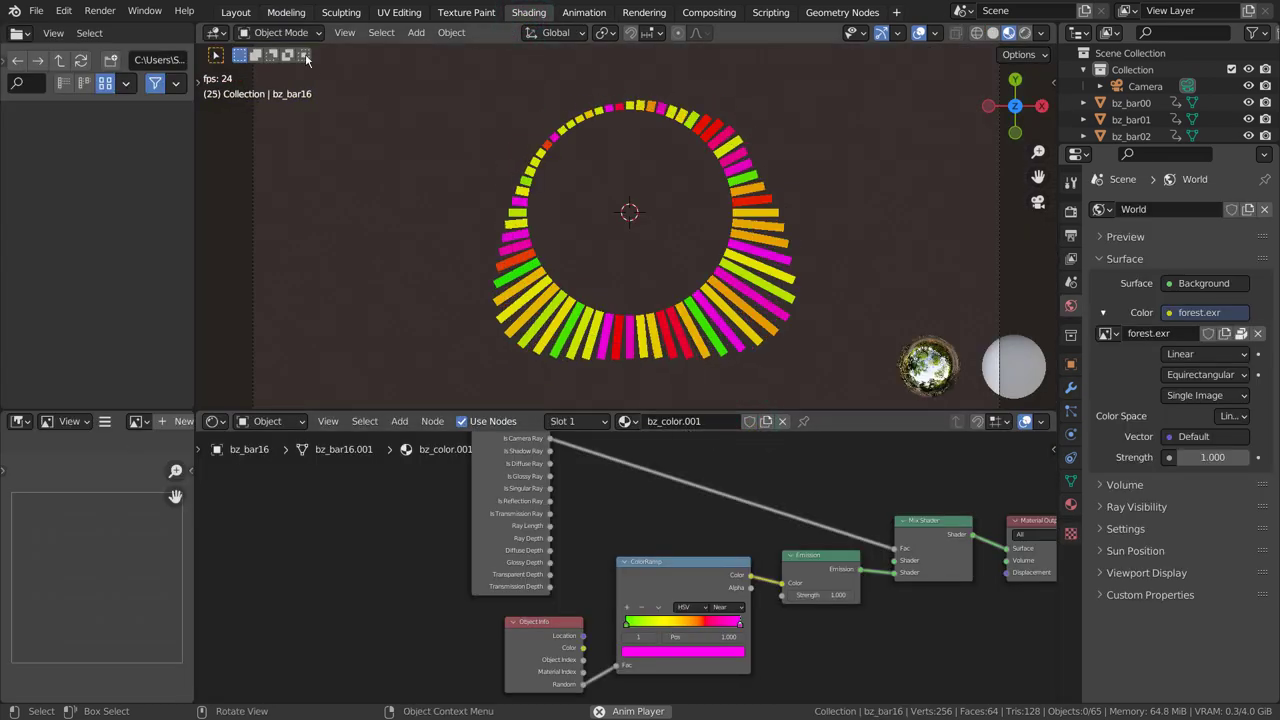
Stop and rewind playback, set Bizualizer Spacing to 5.00, and regenerate as a straight row.
click(236, 12)
key(space)
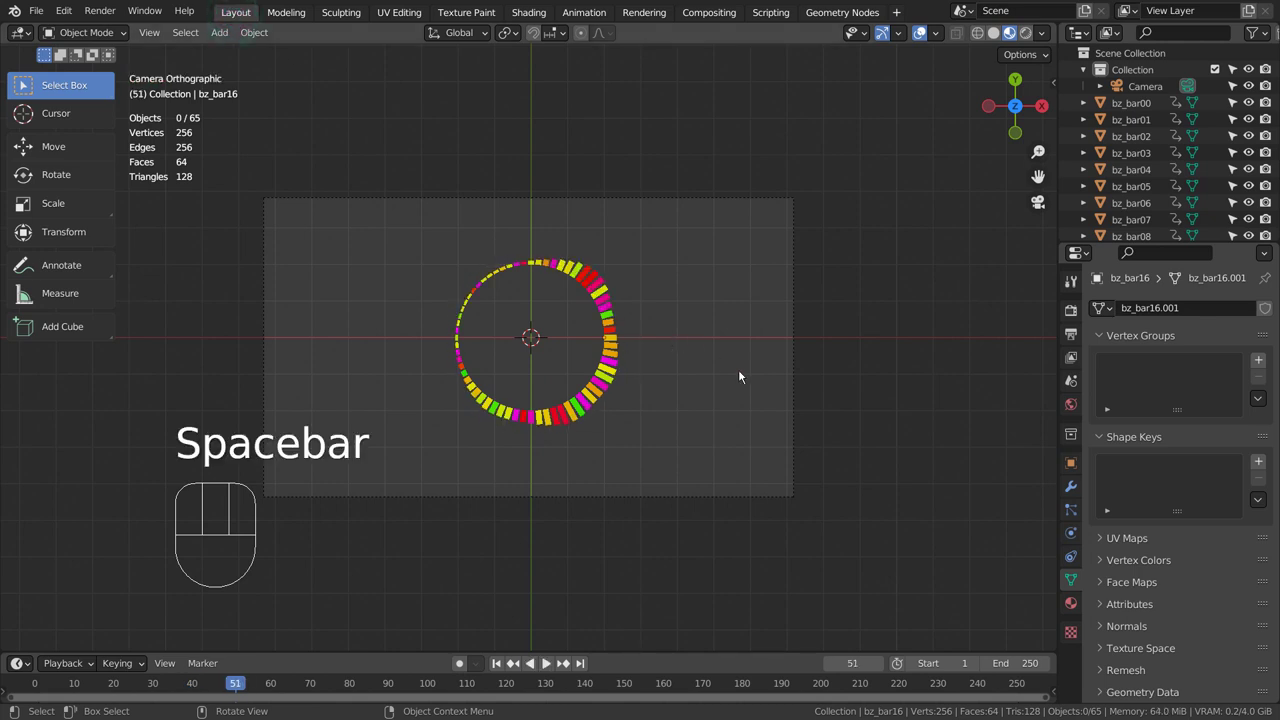
click(503, 664)
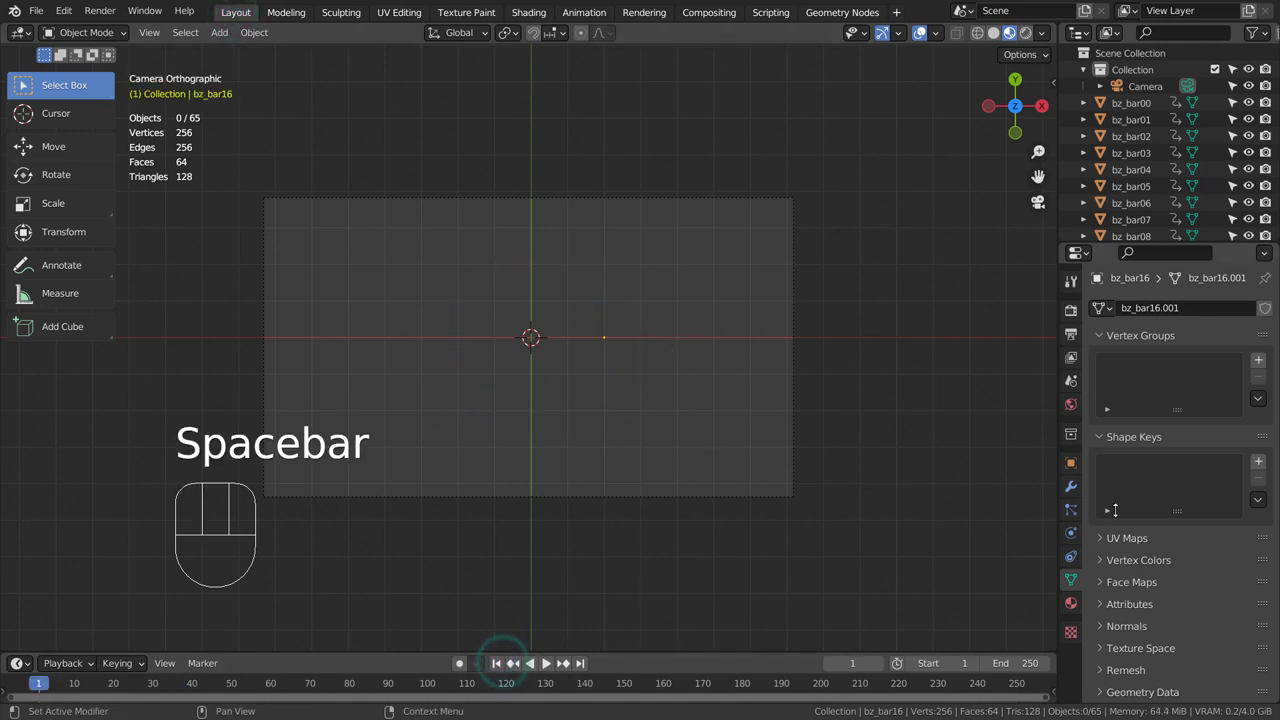
click(1070, 382)
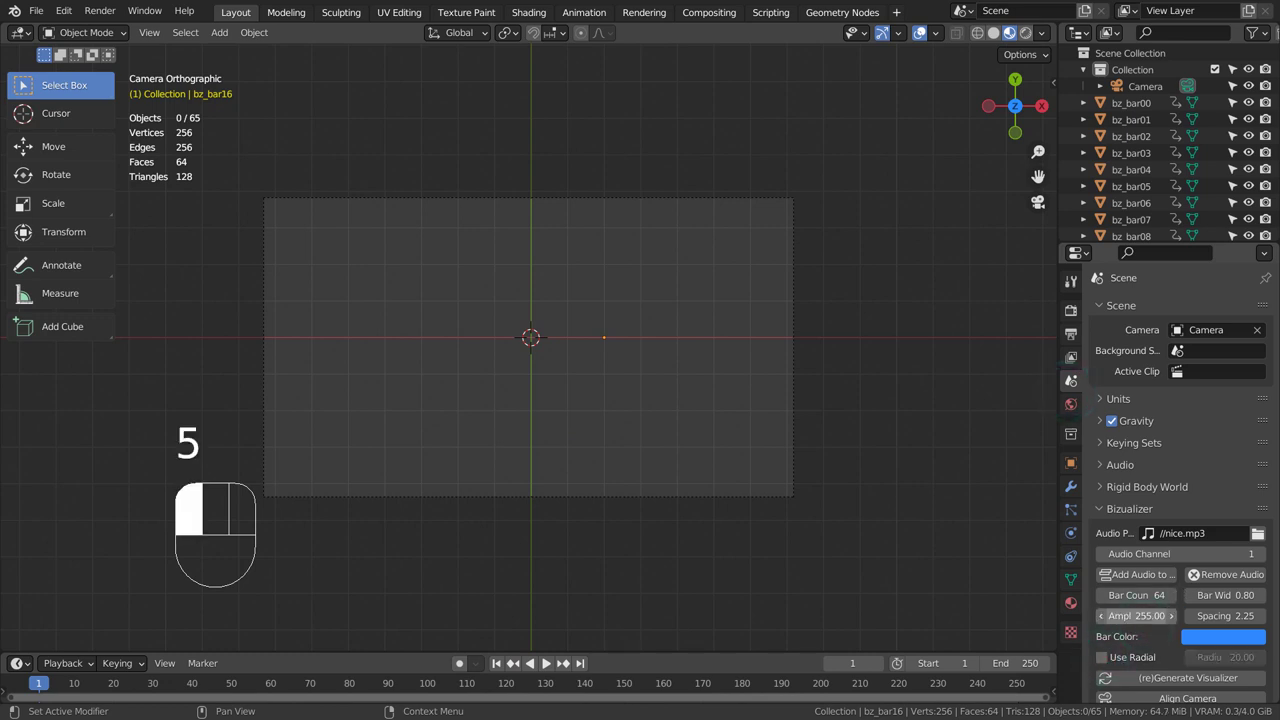
drag(1136, 616, 1228, 616)
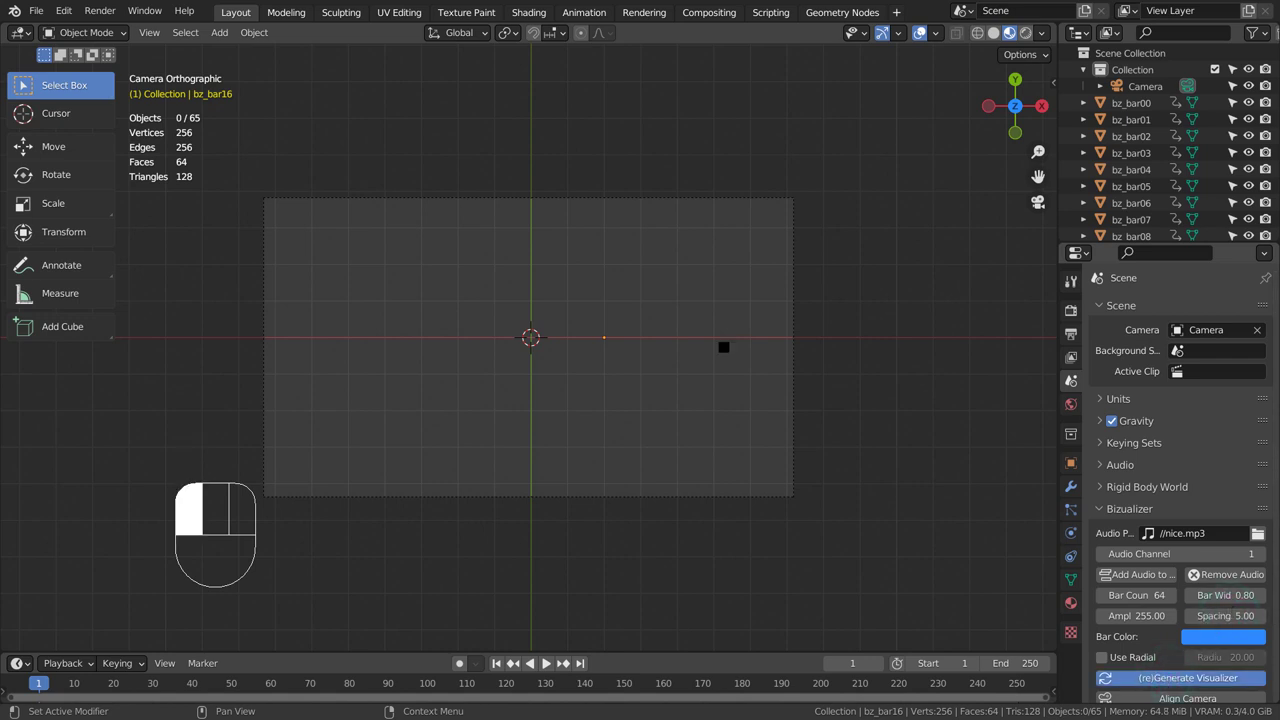
click(1188, 678)
Play the audio animation and select one of the light-blue bars.
key(space)
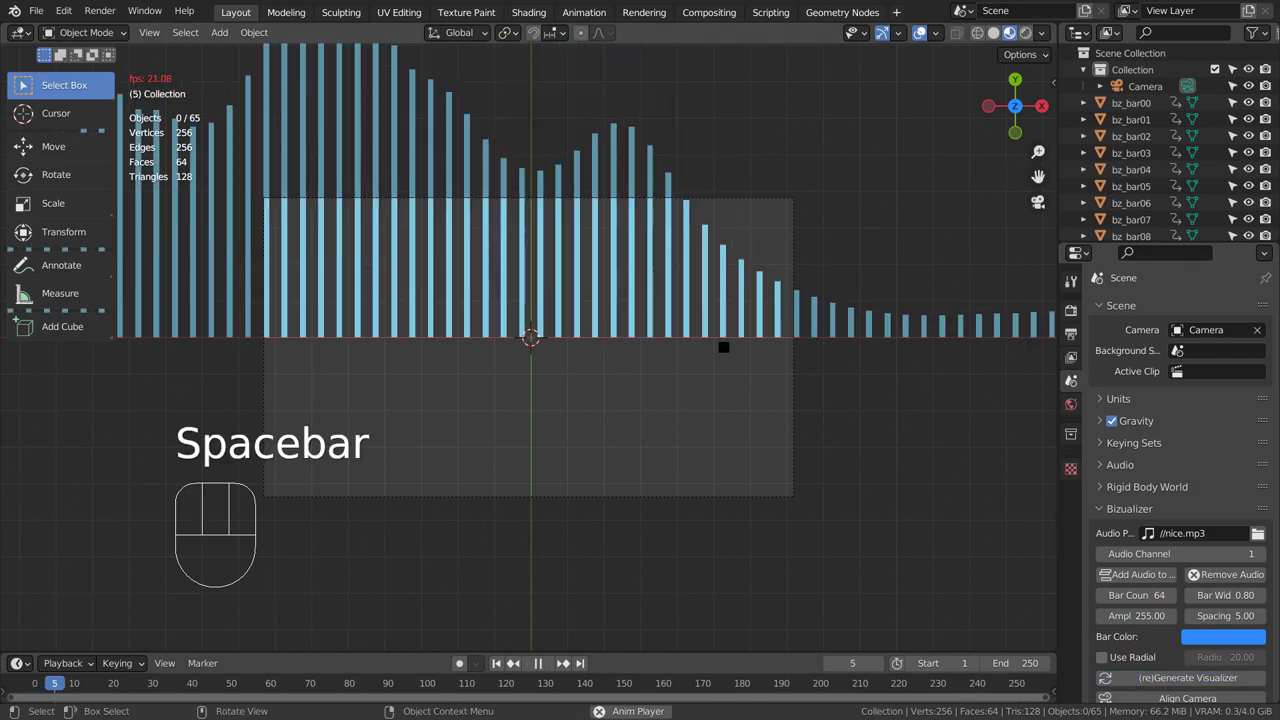
scroll(723, 347, down, 3)
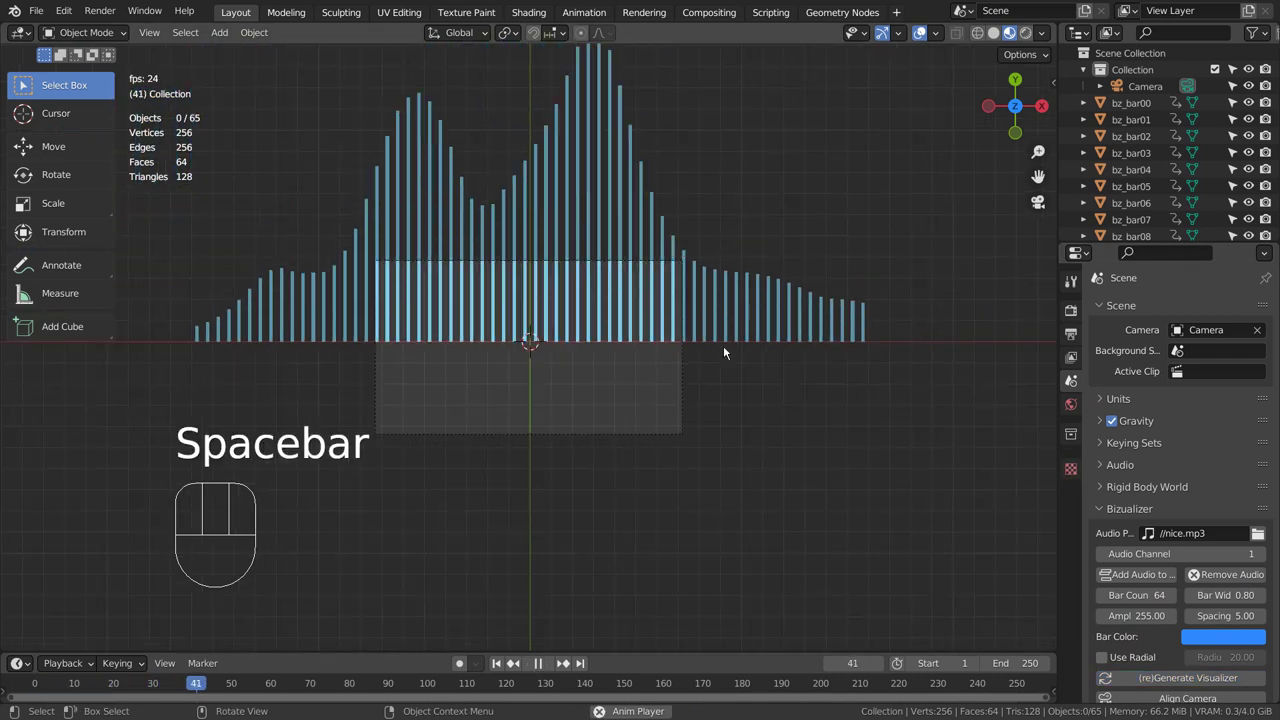
scroll(723, 349, down, 1)
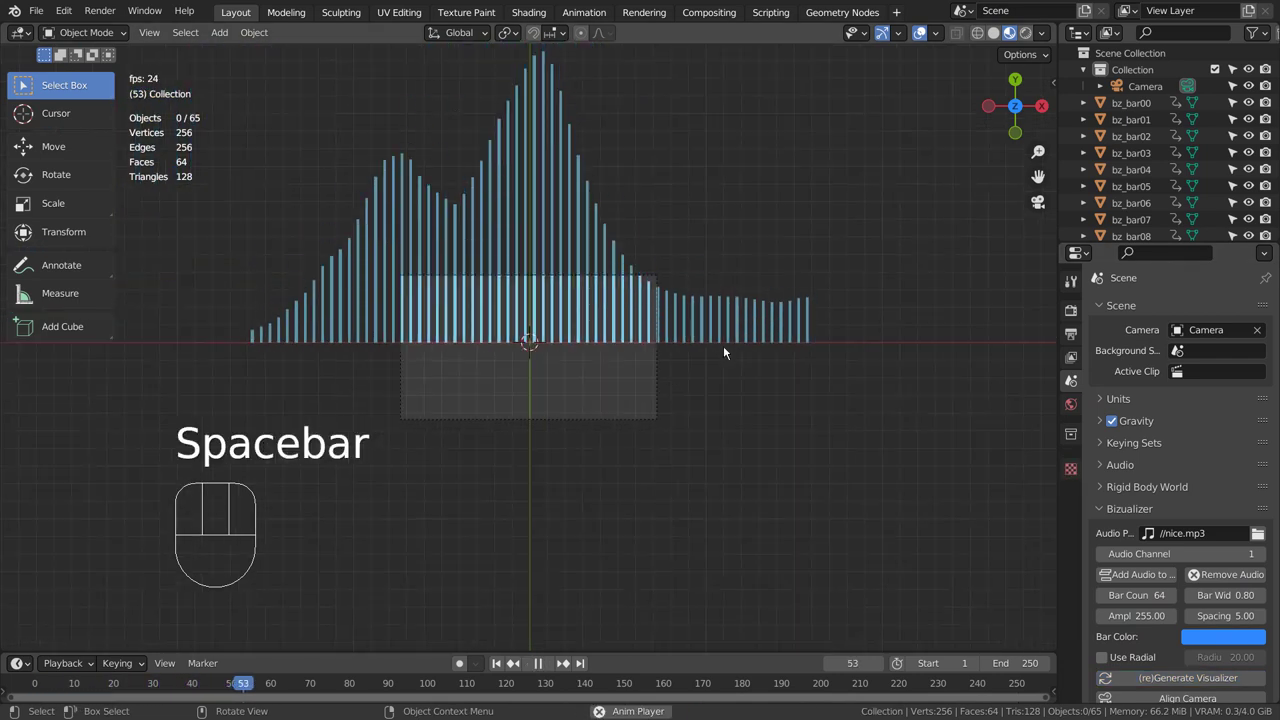
click(747, 318)
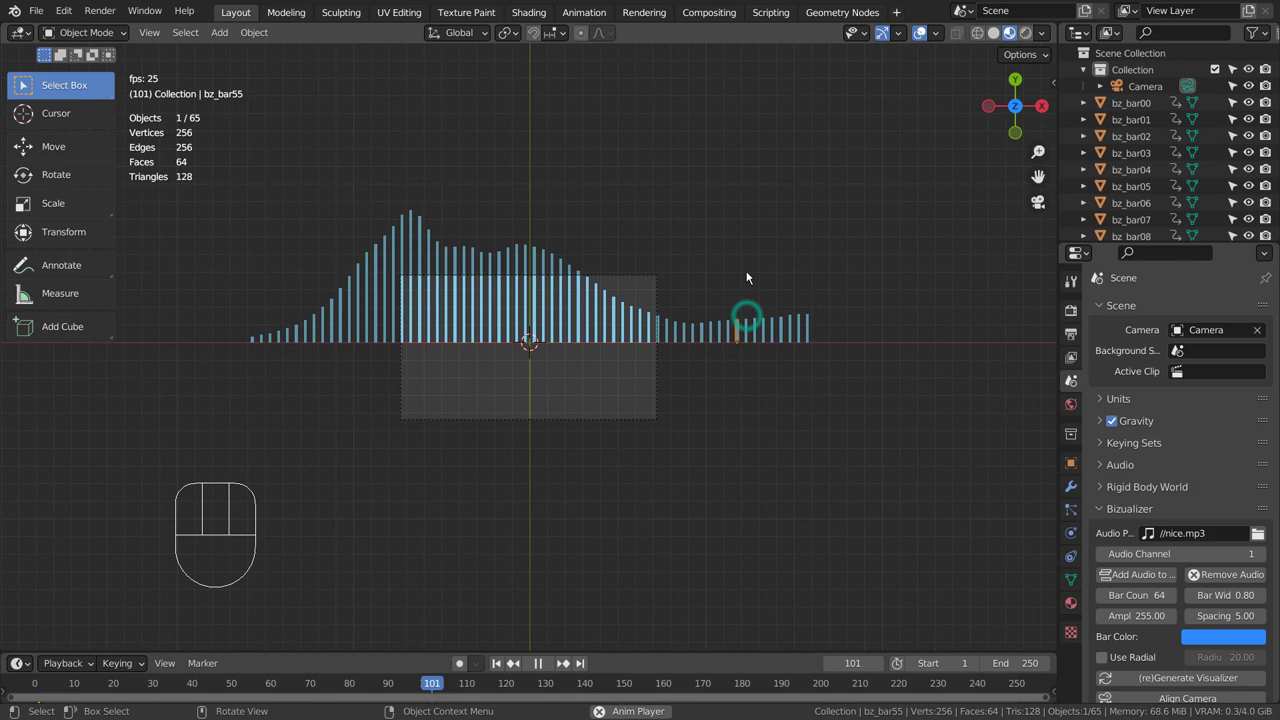
In the Shading workspace, assign the bz_color.001 material to the selected bar.
click(529, 12)
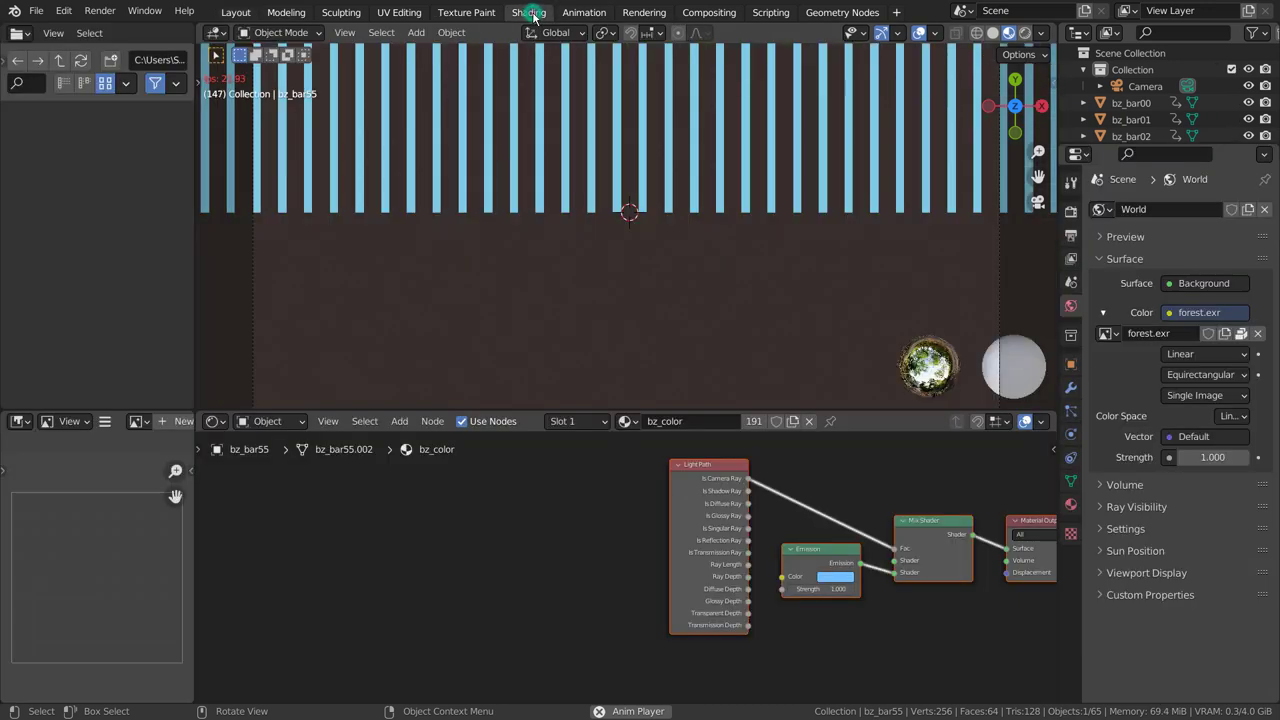
middle_drag(848, 577, 567, 569)
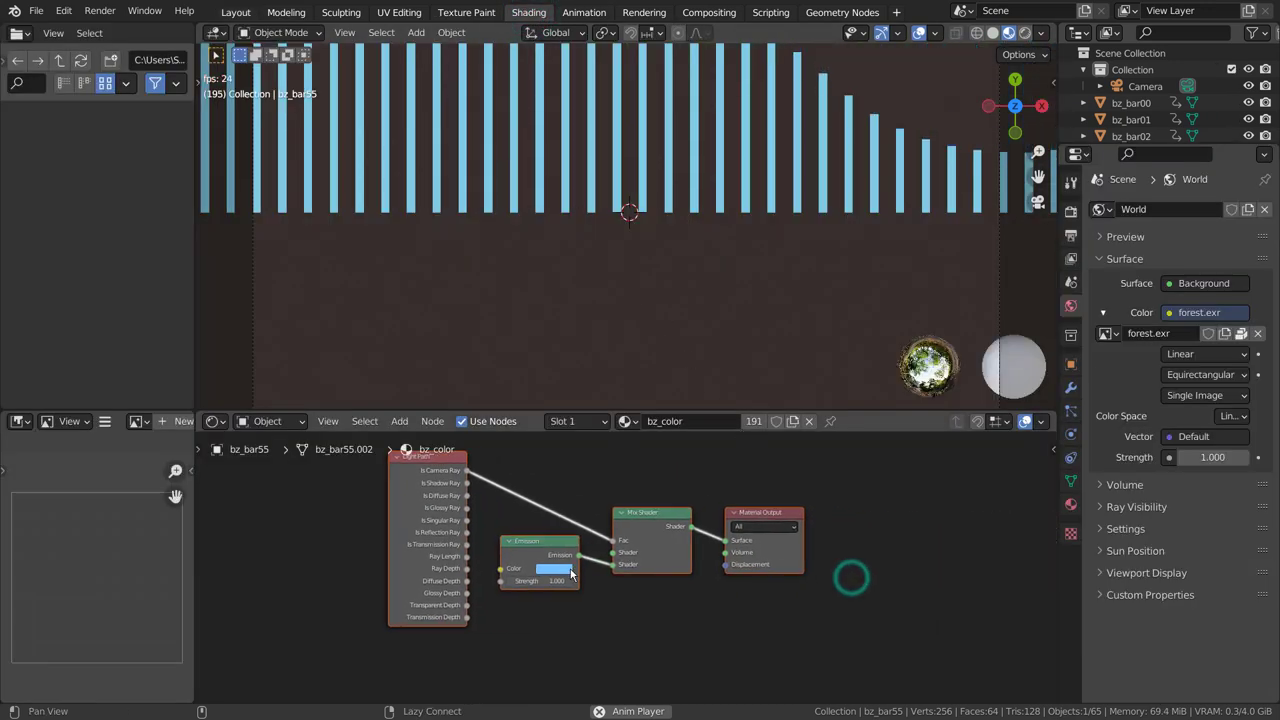
click(626, 421)
click(642, 461)
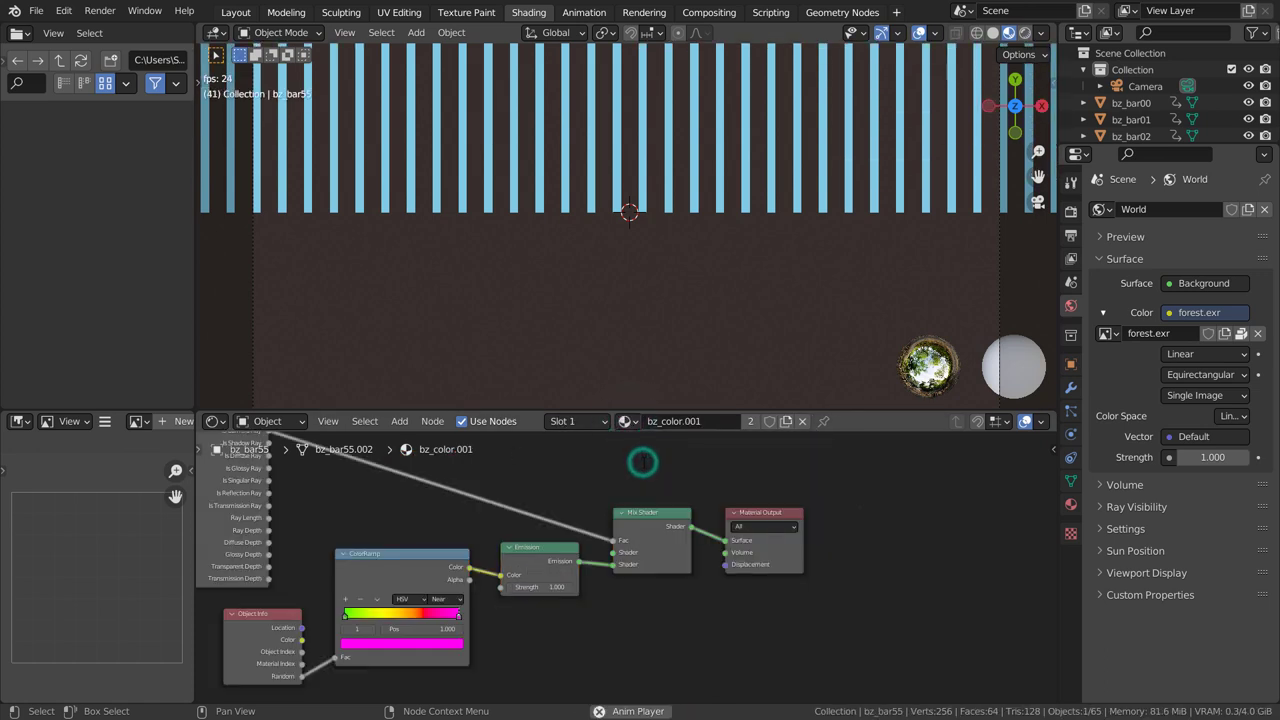
Box-select all the bars and apply bz_color.001 to them with Copy Material to Selected.
scroll(762, 256, down, 4)
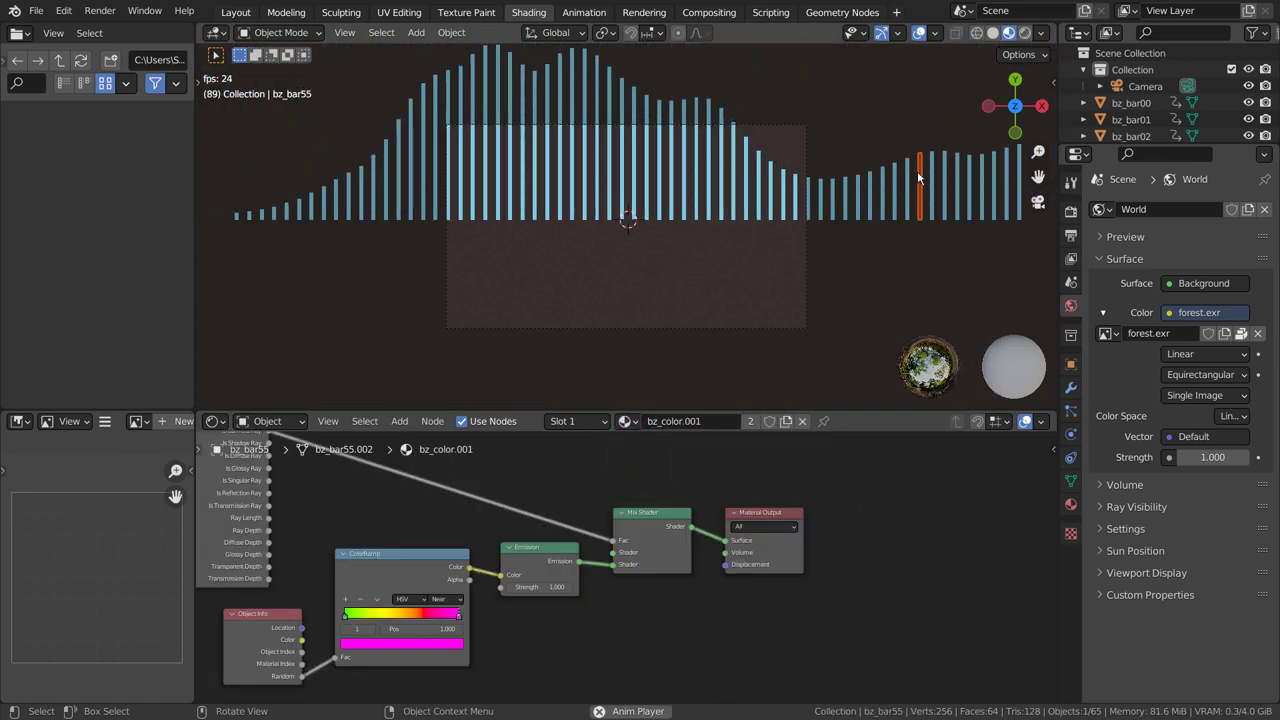
scroll(917, 213, down, 2)
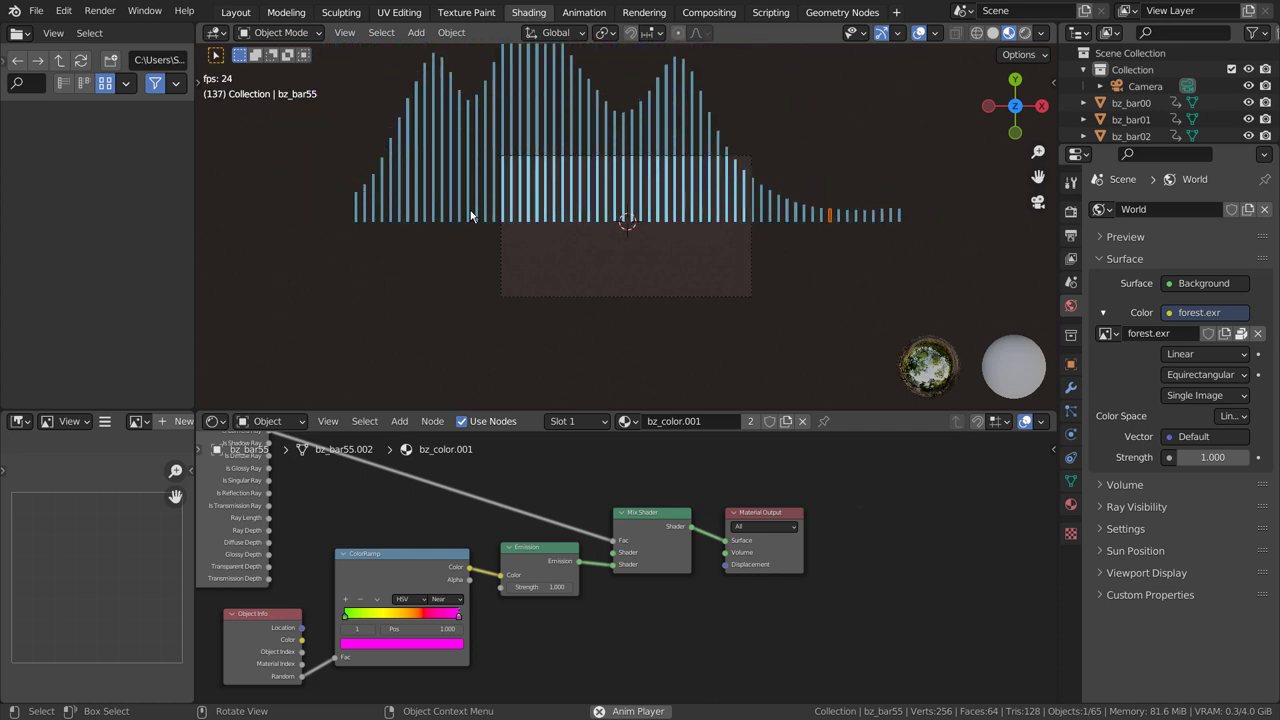
key(b)
drag(326, 204, 921, 232)
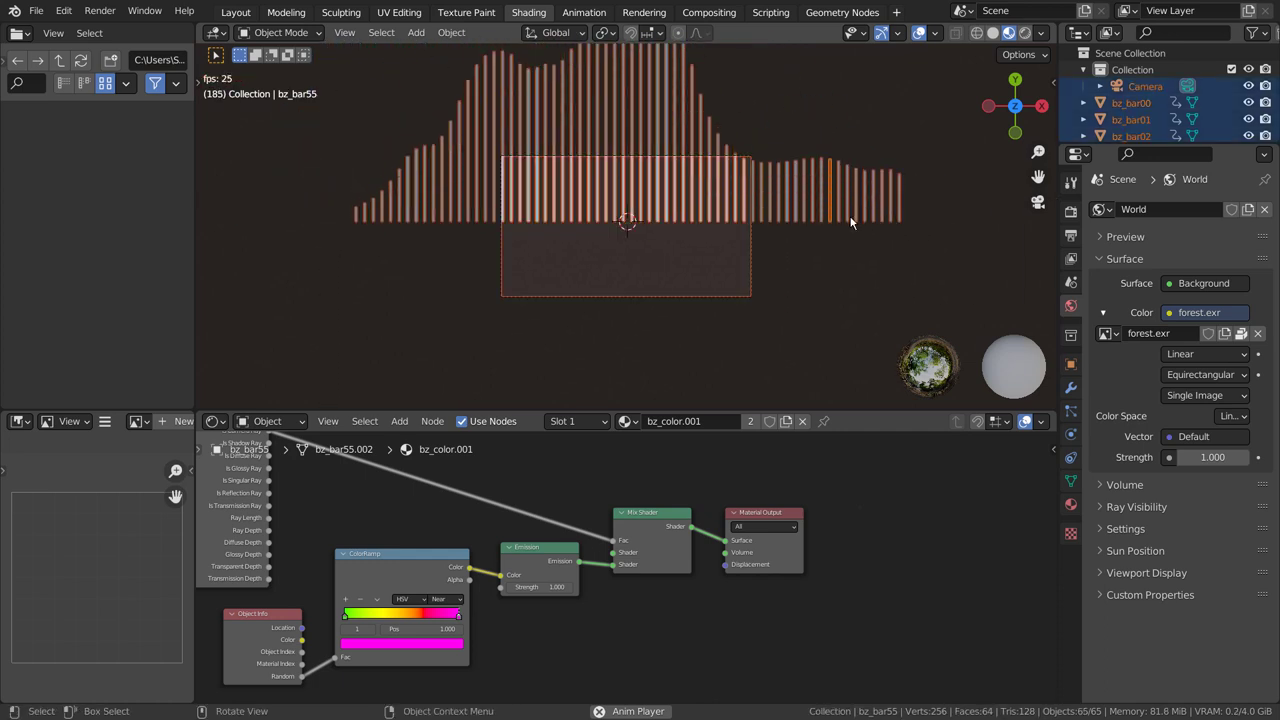
shift+click(829, 214)
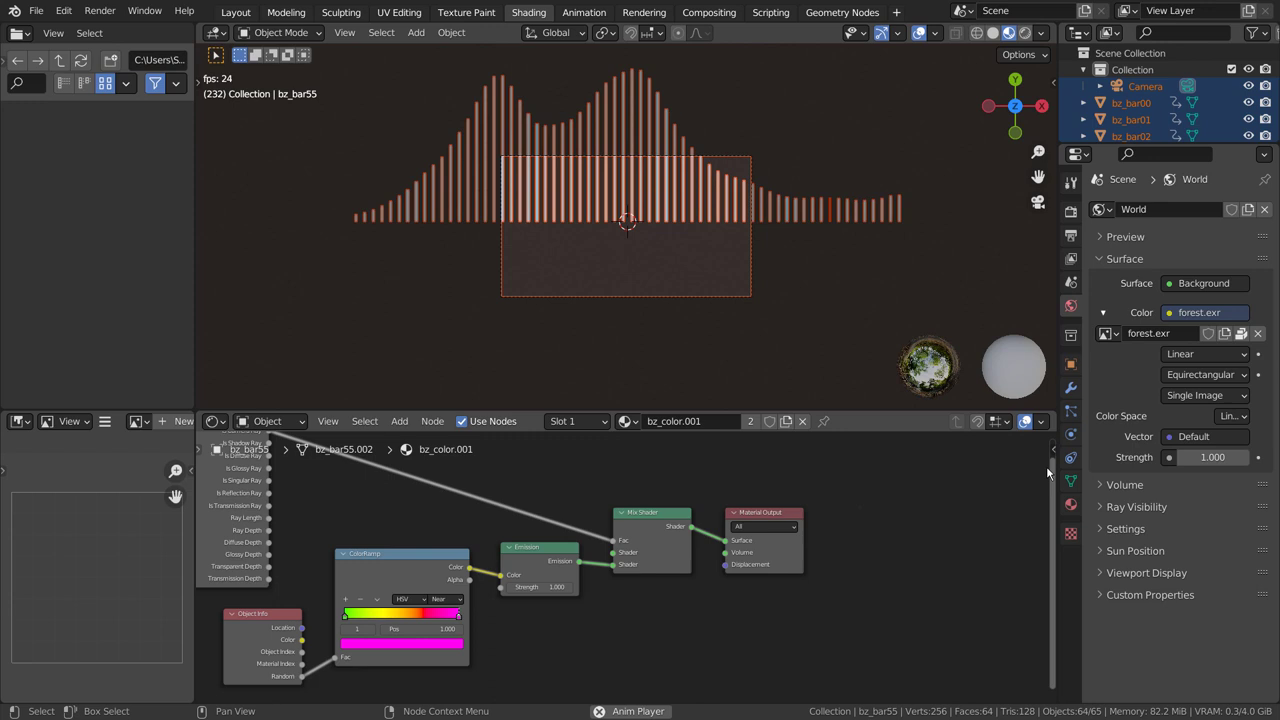
click(1071, 505)
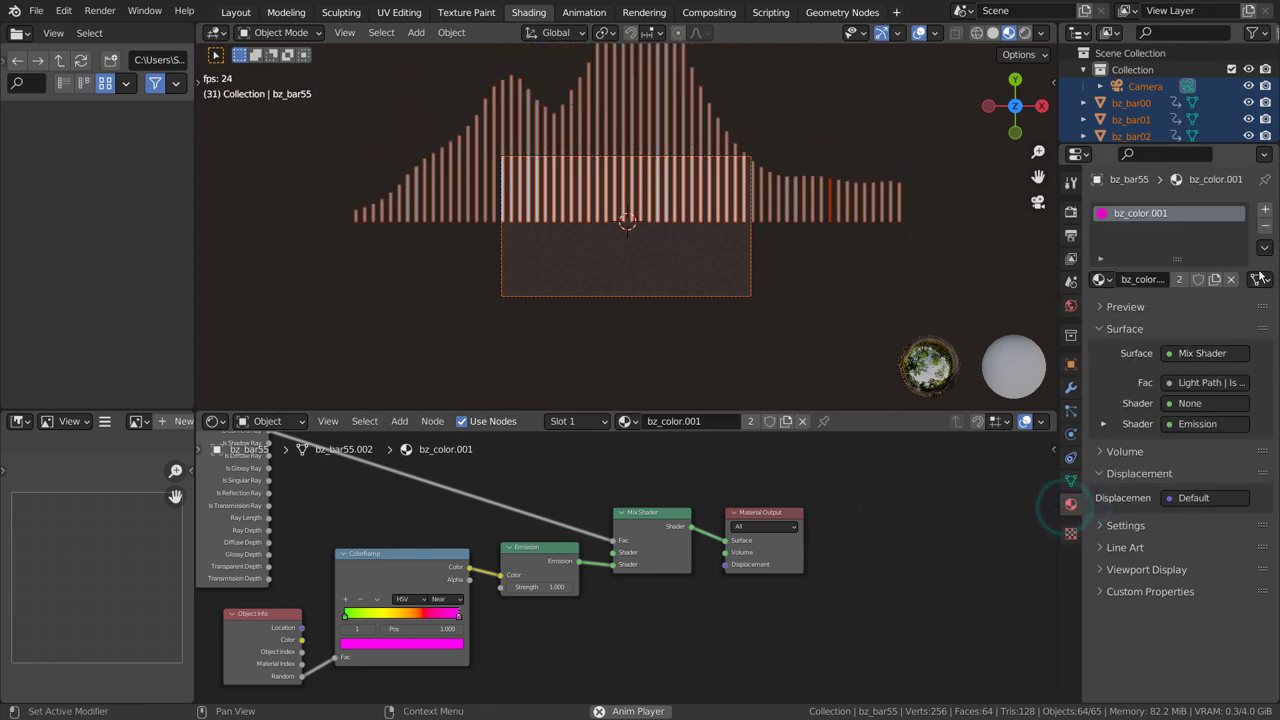
click(1265, 248)
click(1230, 283)
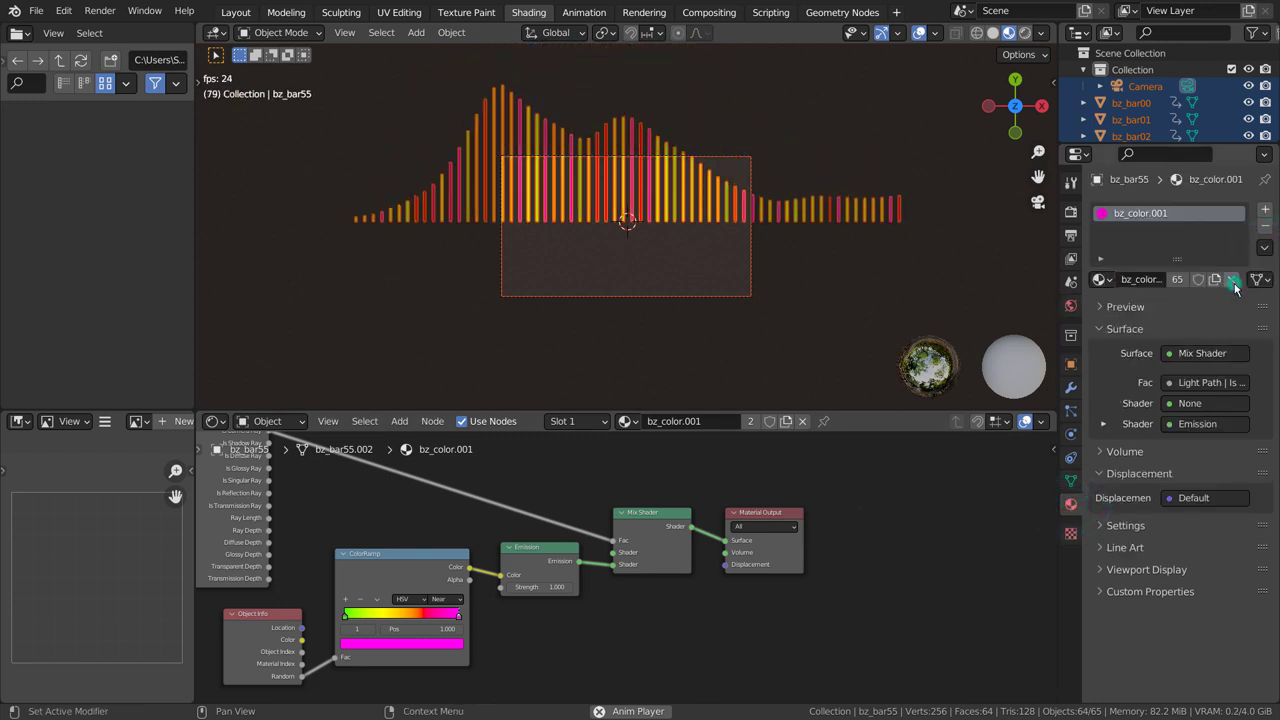
click(761, 252)
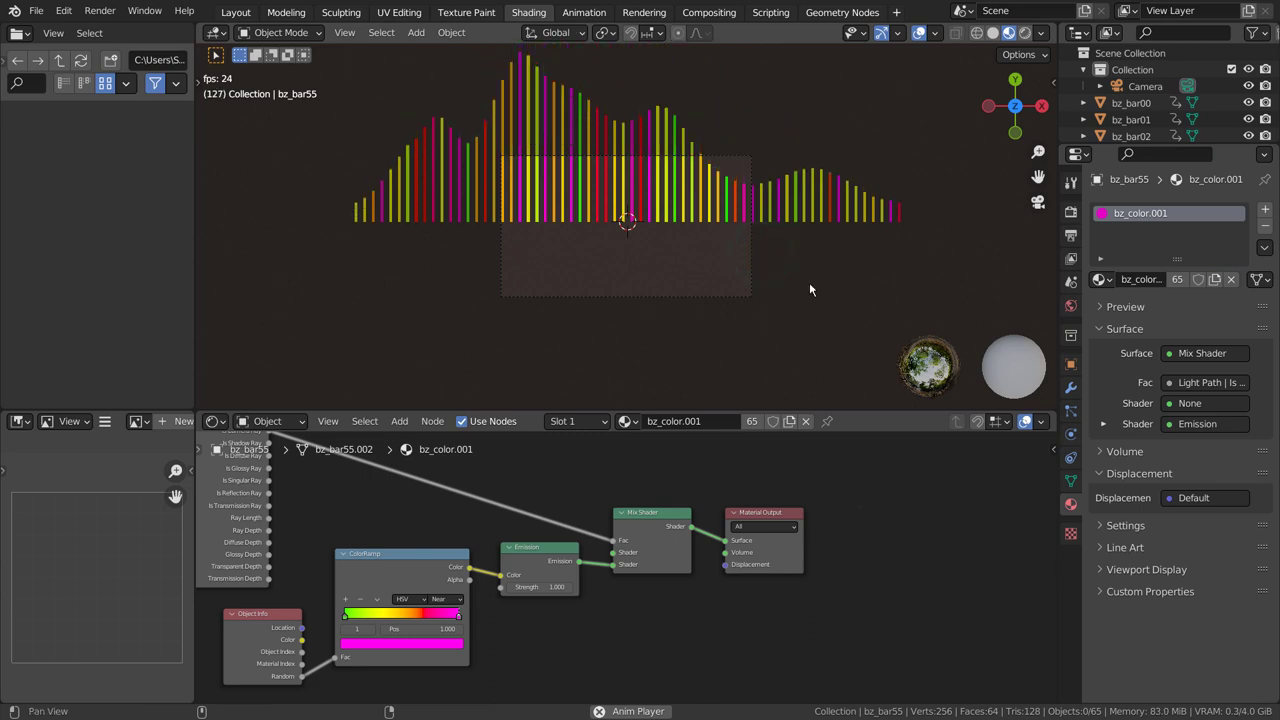
Back in Layout, use the Bizualizer panel's Align Camera to frame the bar graph.
click(236, 12)
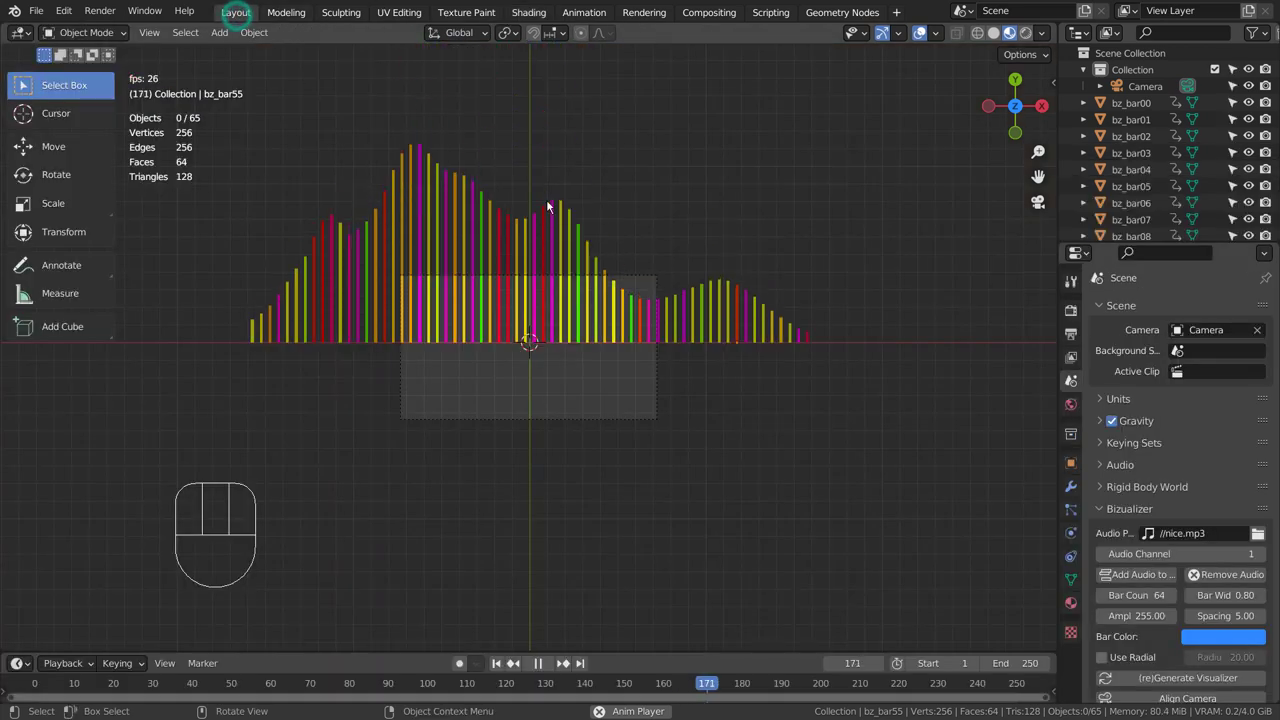
scroll(1141, 616, down, 2)
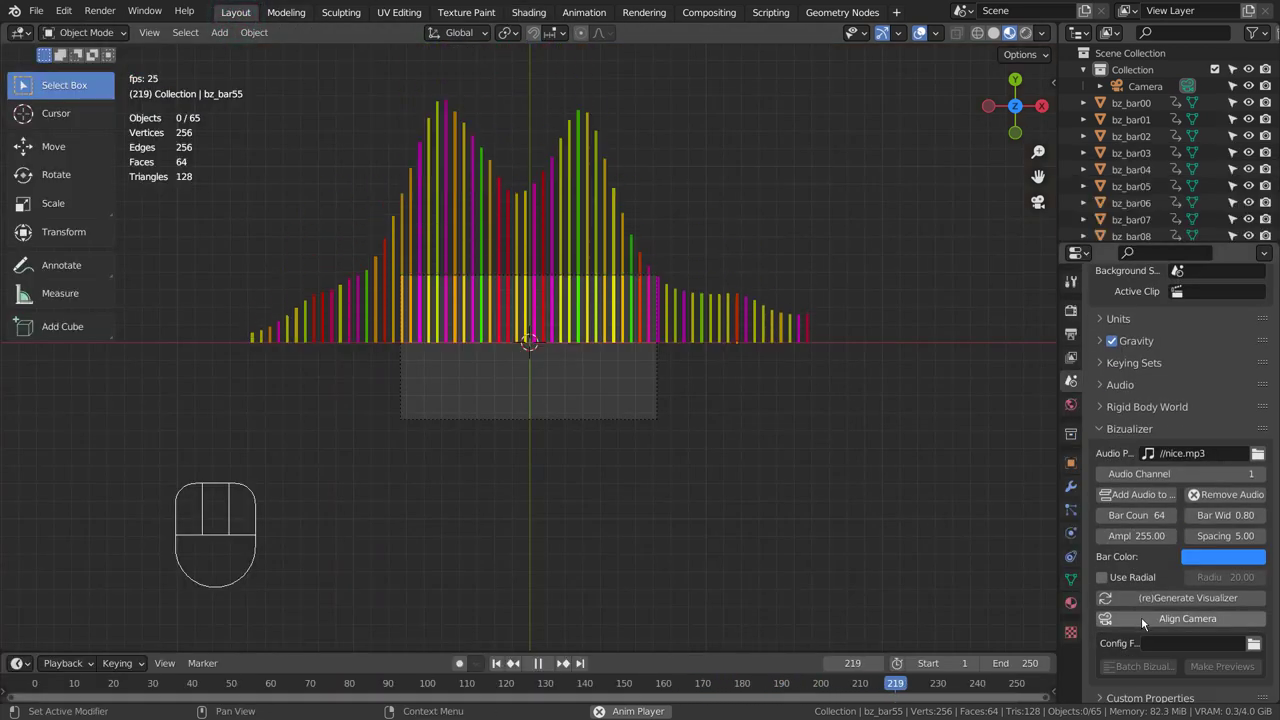
click(1155, 619)
Select the Camera and show its Object Data lens settings.
scroll(687, 407, up, 6)
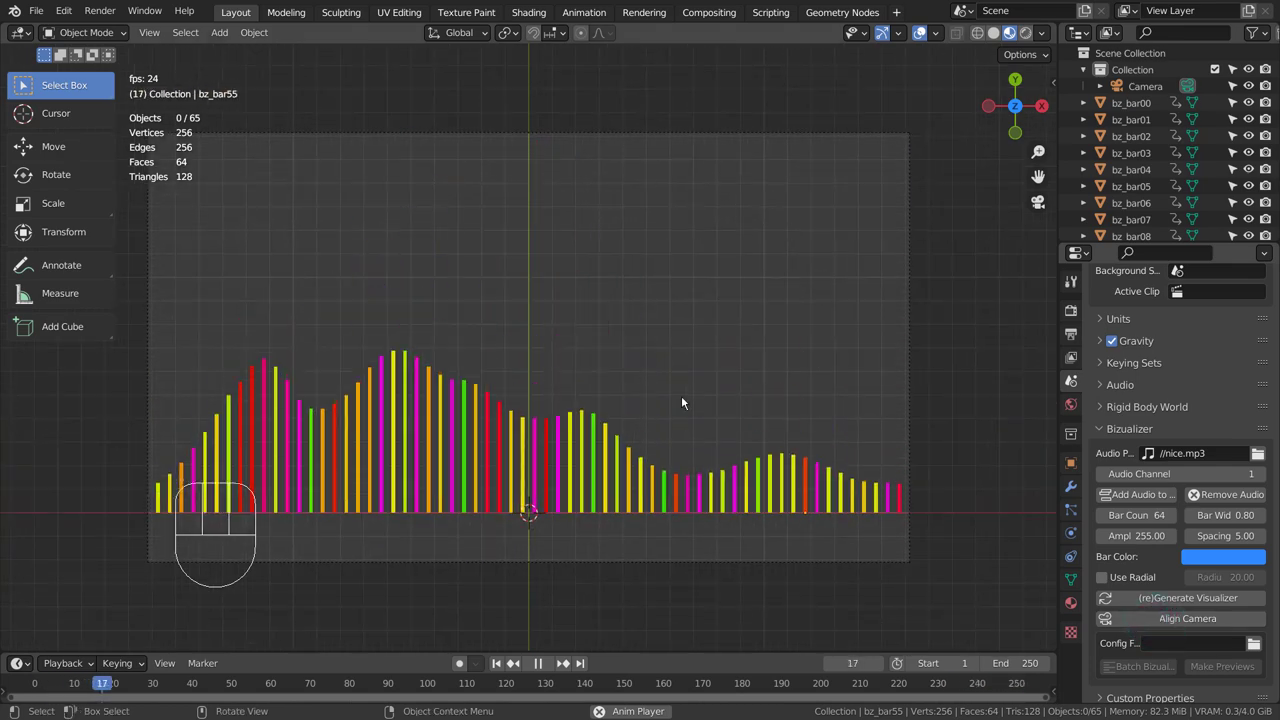
scroll(682, 400, down, 2)
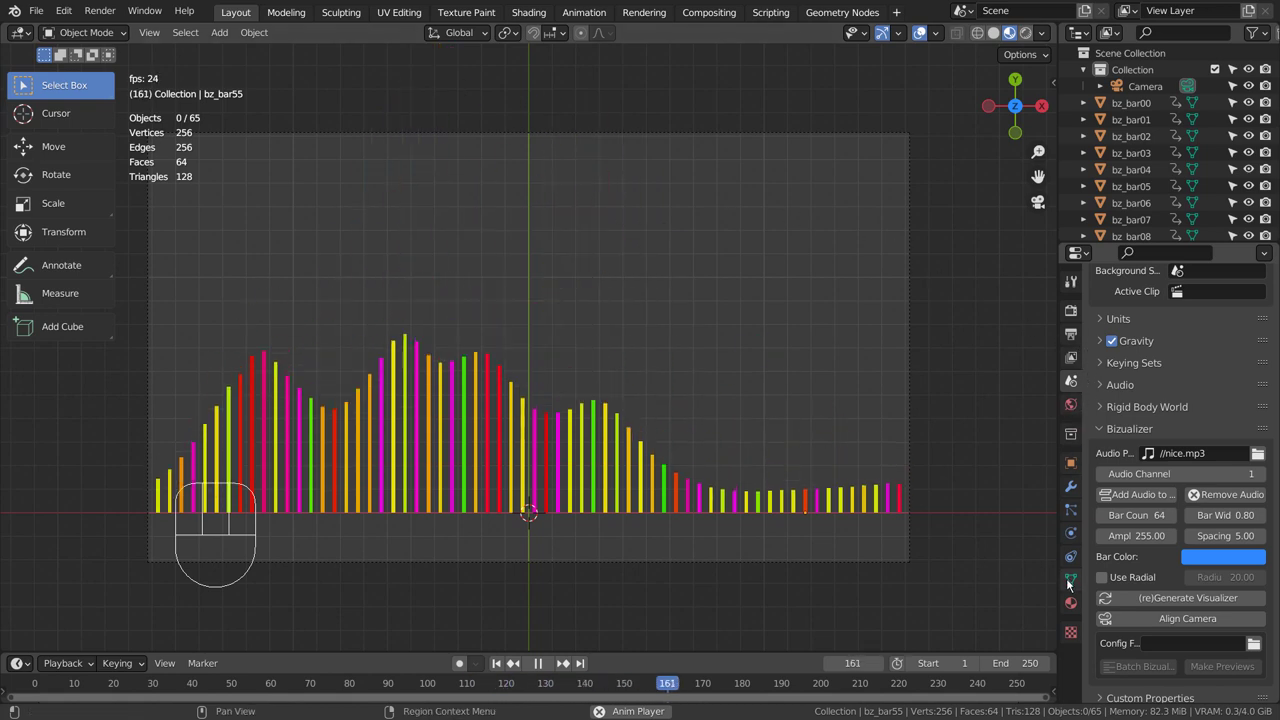
click(1143, 86)
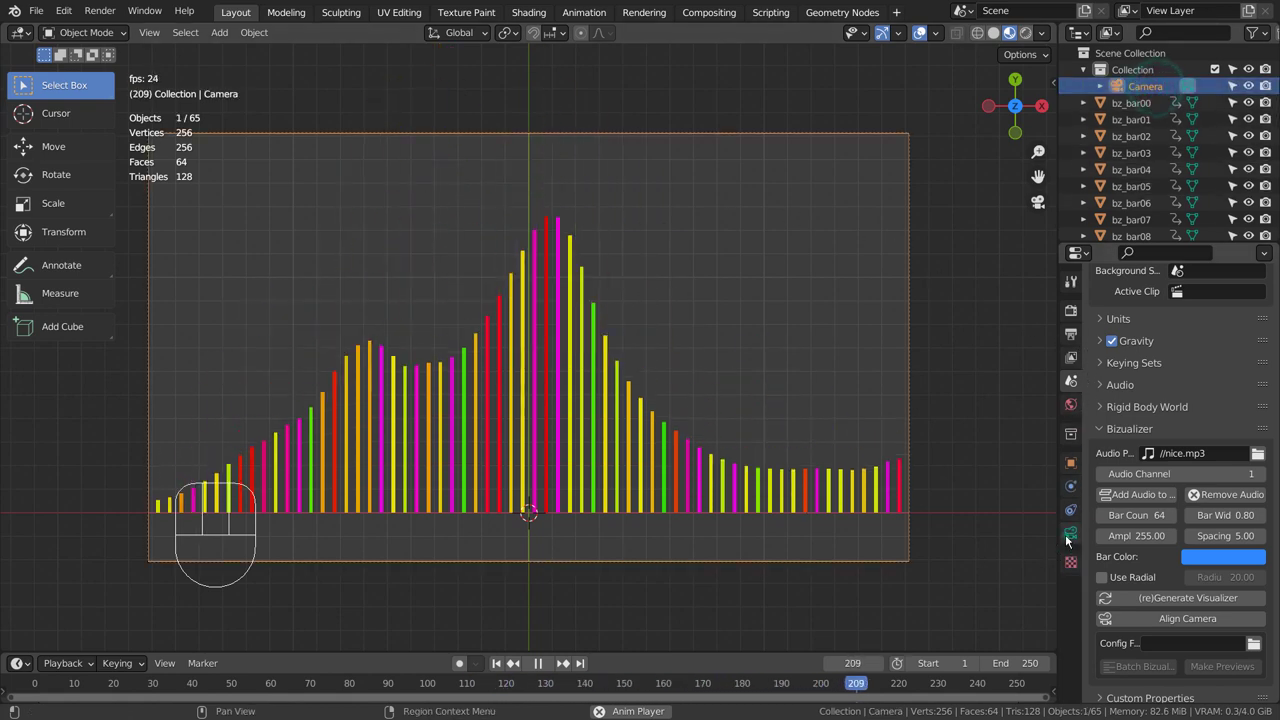
click(1068, 535)
Drag the camera's Orthographic Scale up to 544.250.
shift+drag(1220, 318, 1275, 318)
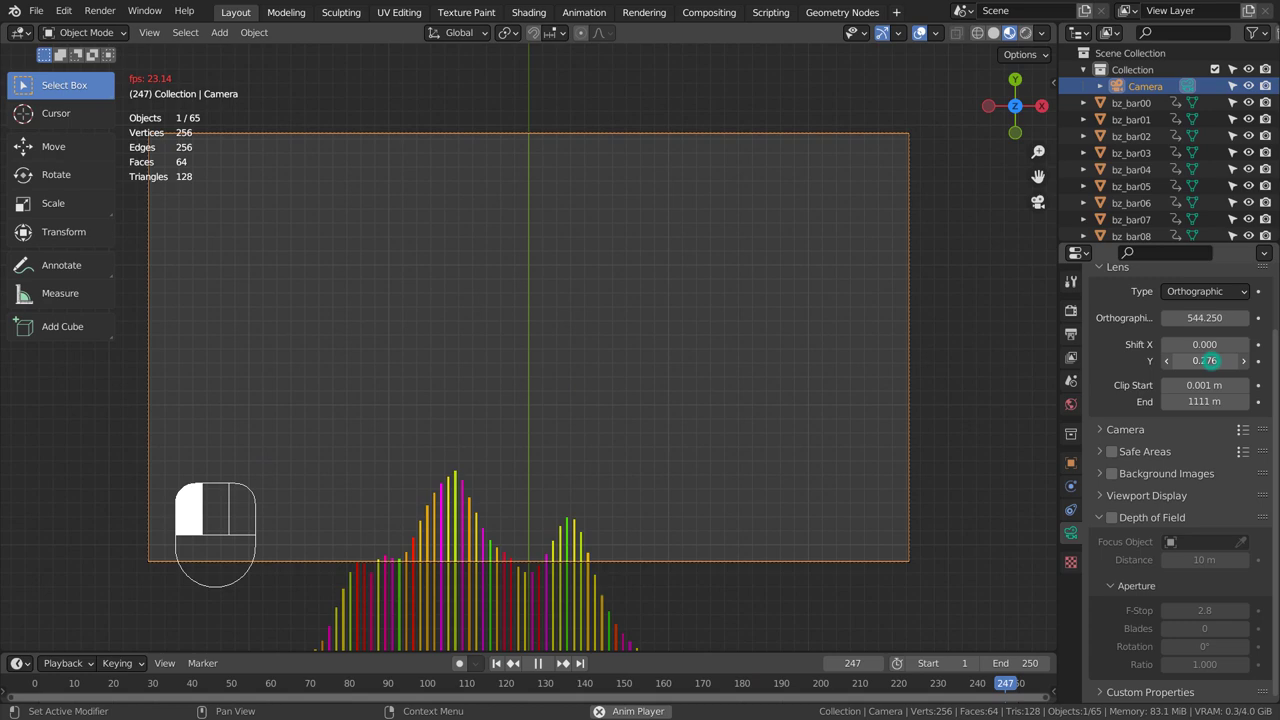